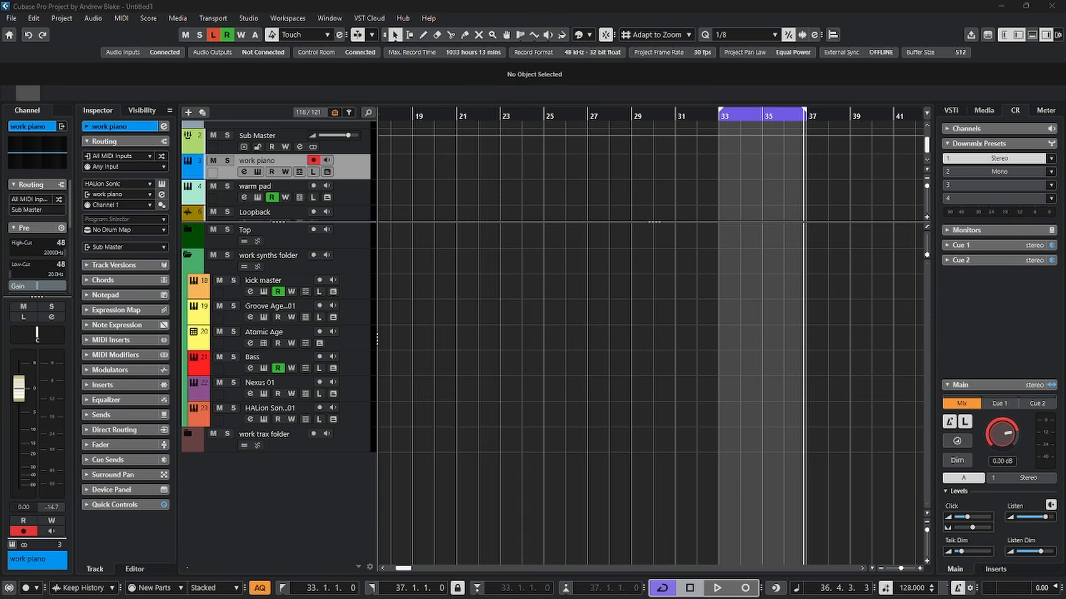
Display the Chord Pads for the work piano track in the lower zone, then hide the zone again
{"action": "left_click", "coordinate": [353, 172]}
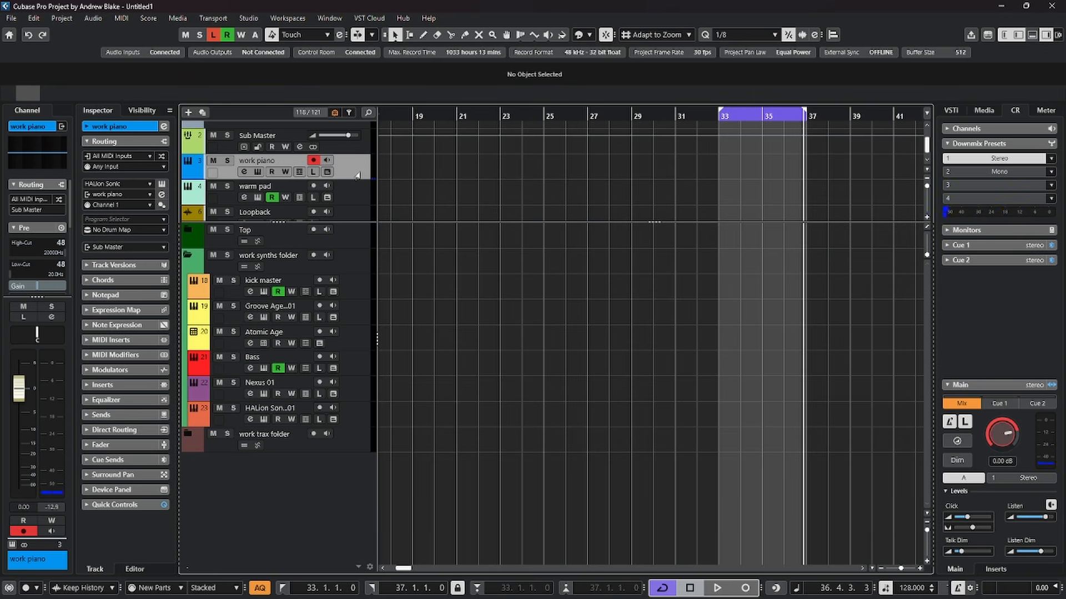
{"action": "key", "text": "ctrl+alt+e"}
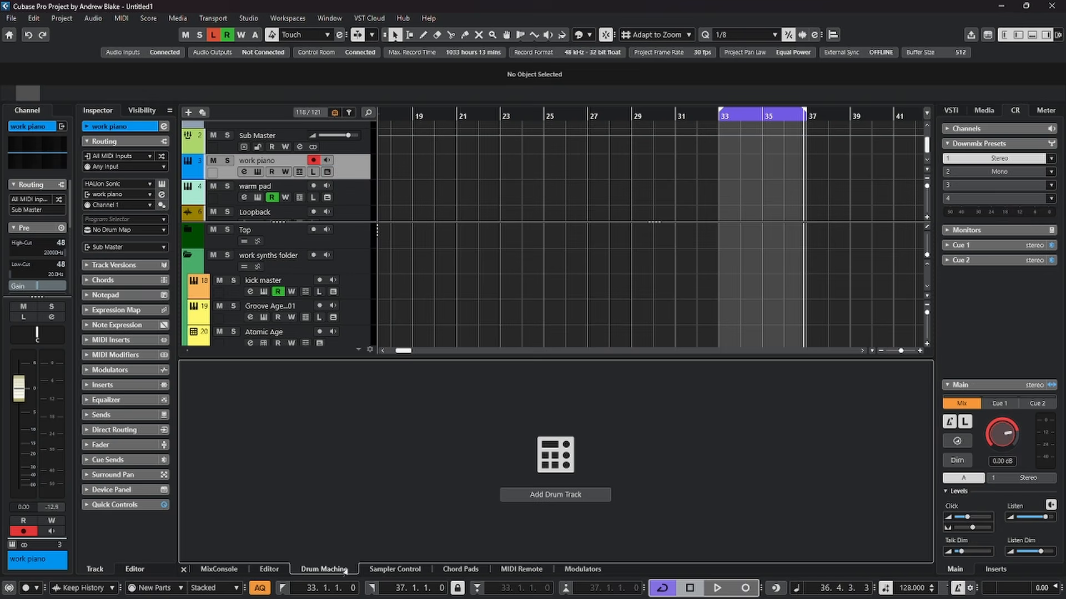
{"action": "left_click", "coordinate": [460, 570]}
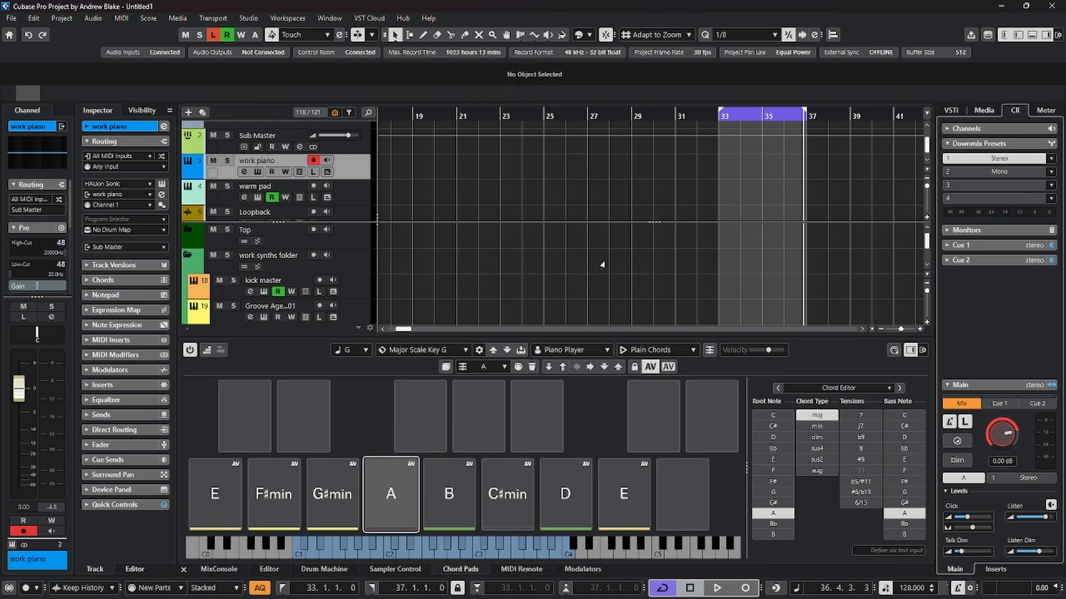
{"action": "key", "text": "ctrl+alt+e"}
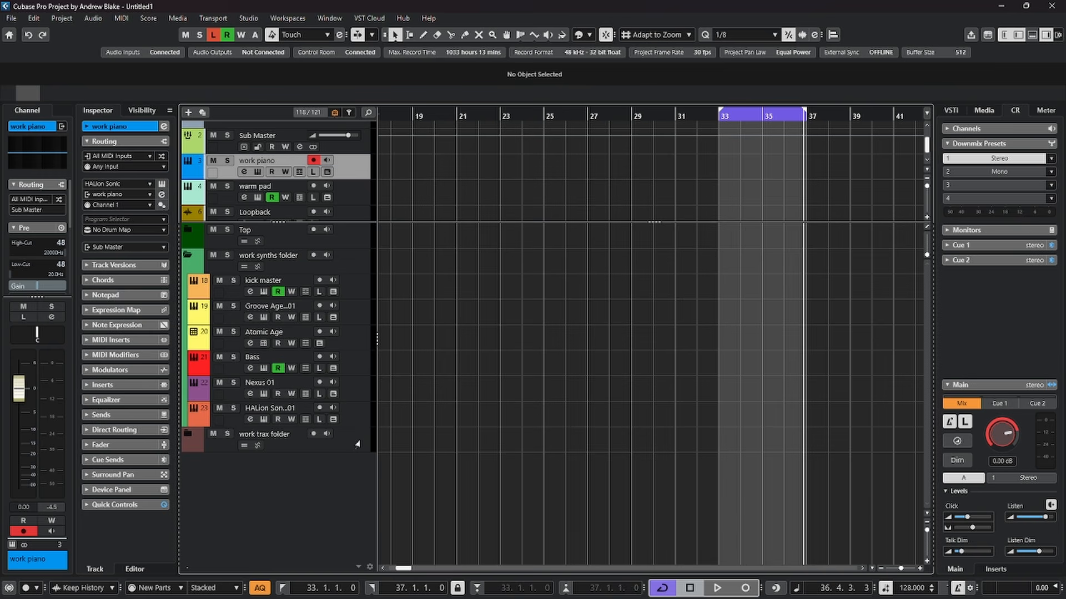
{"action": "left_click", "coordinate": [988, 309]}
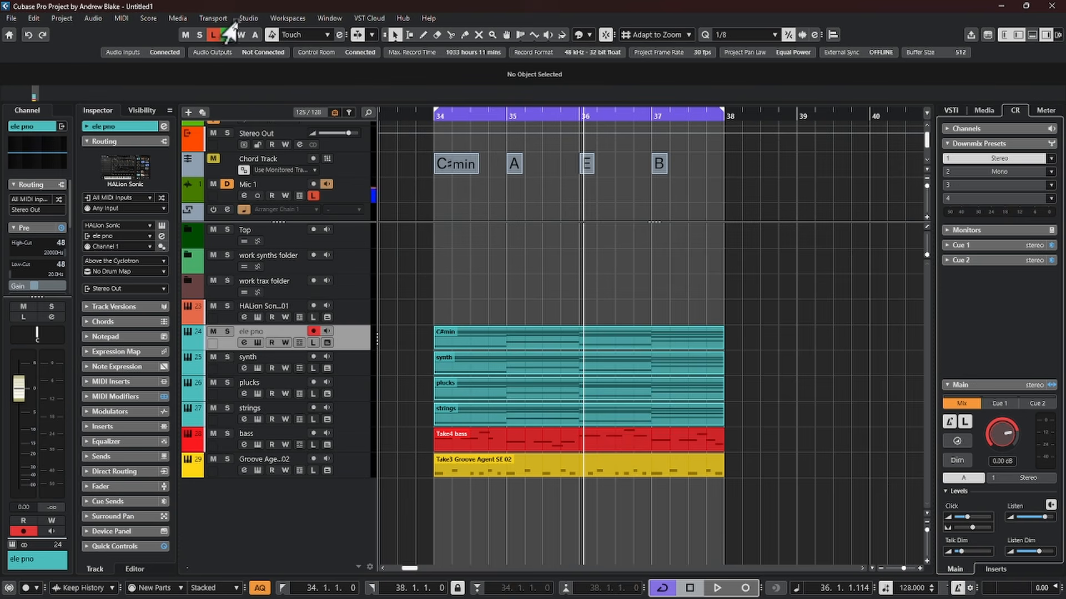
Examine the MIDI Port Setup in Studio Setup, widening the dialog and the In 'All MIDI Inputs' column to check which ports are included
{"action": "left_click", "coordinate": [248, 18]}
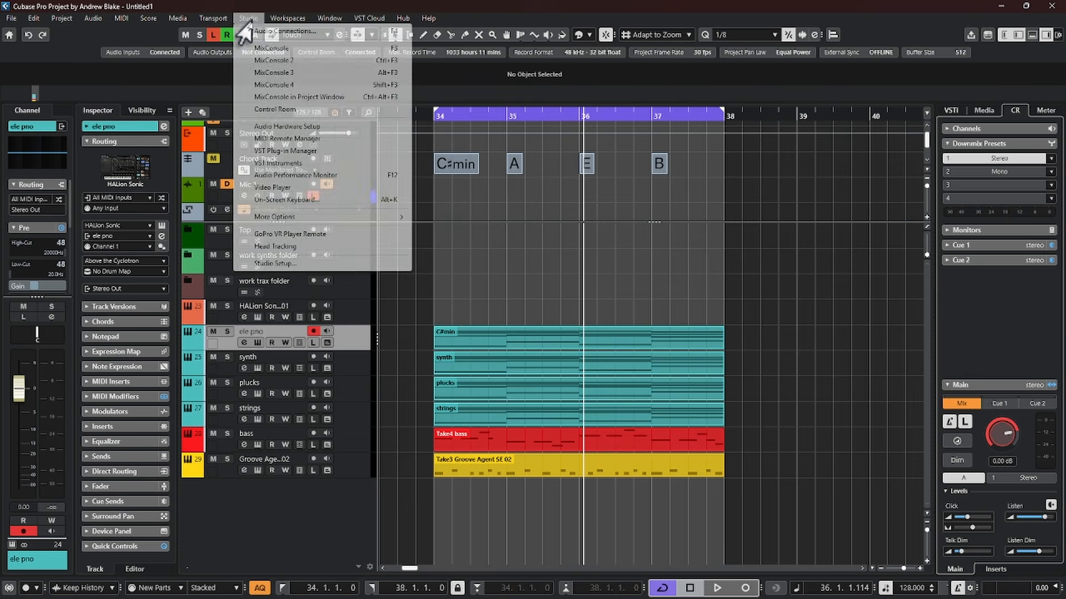
{"action": "left_click", "coordinate": [277, 264]}
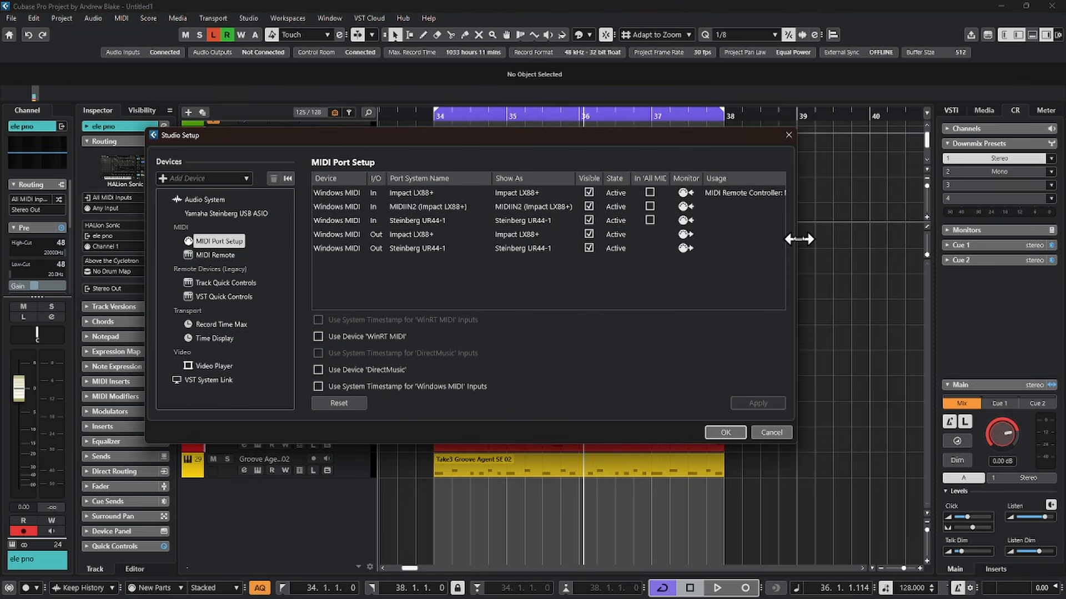
{"action": "left_click_drag", "start_coordinate": [797, 238], "coordinate": [990, 240]}
{"action": "left_click_drag", "start_coordinate": [671, 179], "coordinate": [736, 179]}
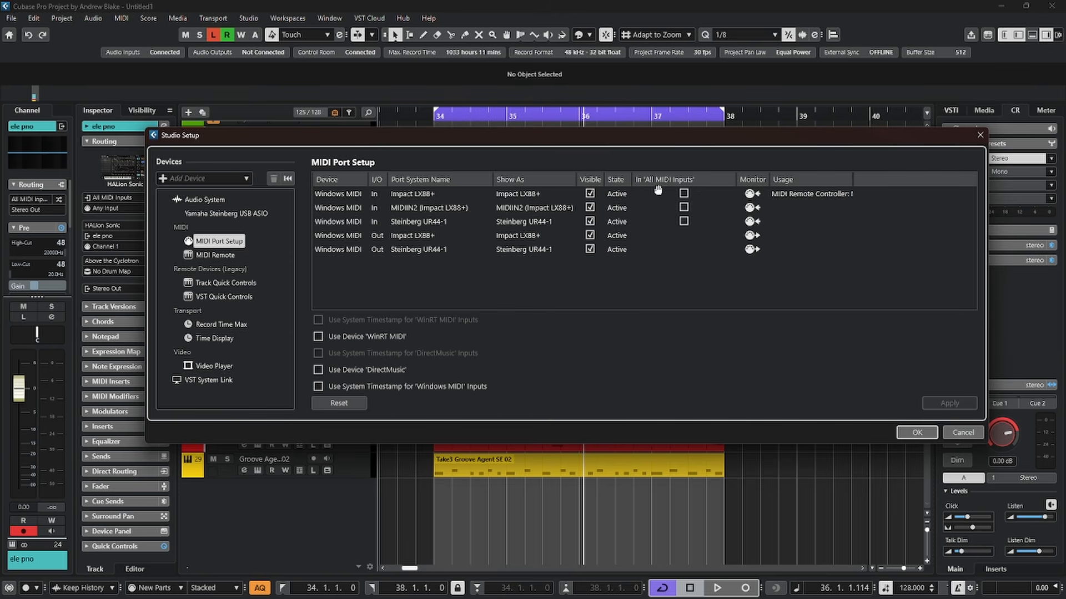
{"action": "left_click", "coordinate": [654, 192]}
{"action": "left_click", "coordinate": [683, 209]}
{"action": "key", "text": "Escape"}
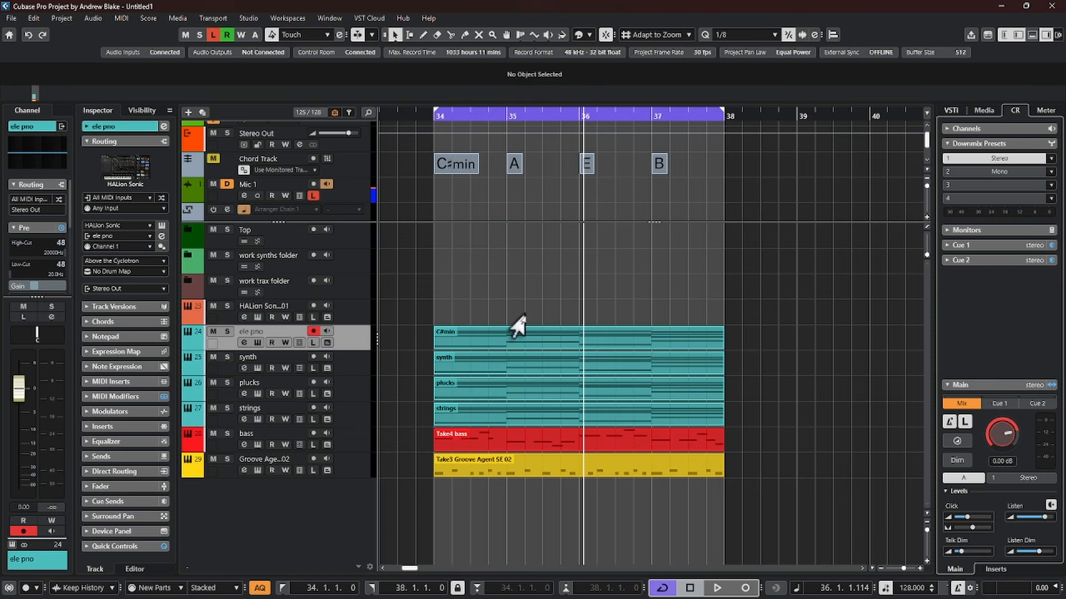
Check the synth track's MIDI input routing choices and keep All MIDI Inputs selected
{"action": "left_click", "coordinate": [323, 330]}
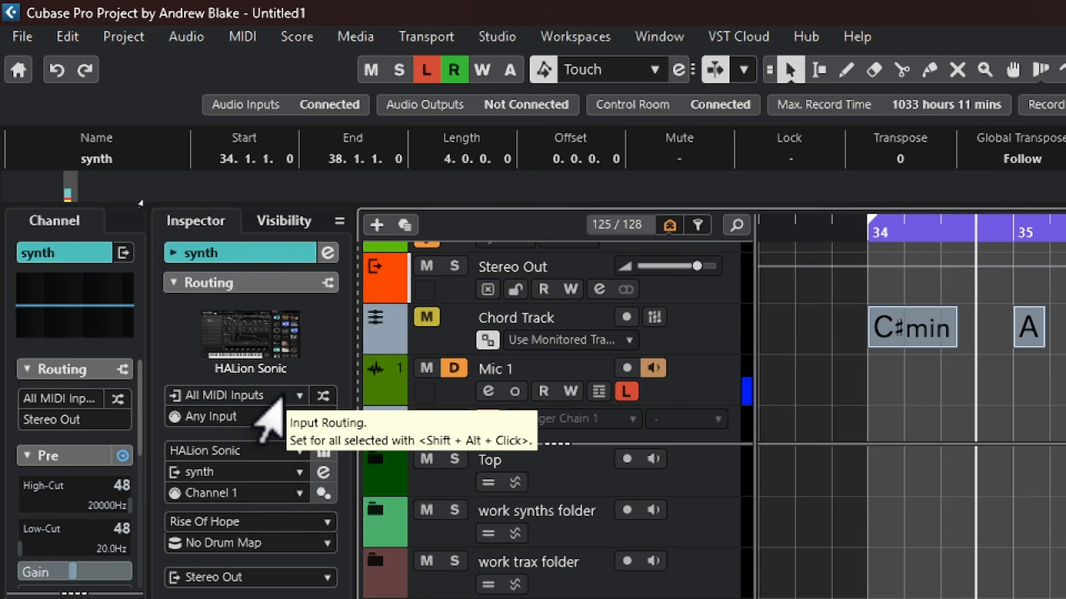
{"action": "left_click", "coordinate": [260, 401]}
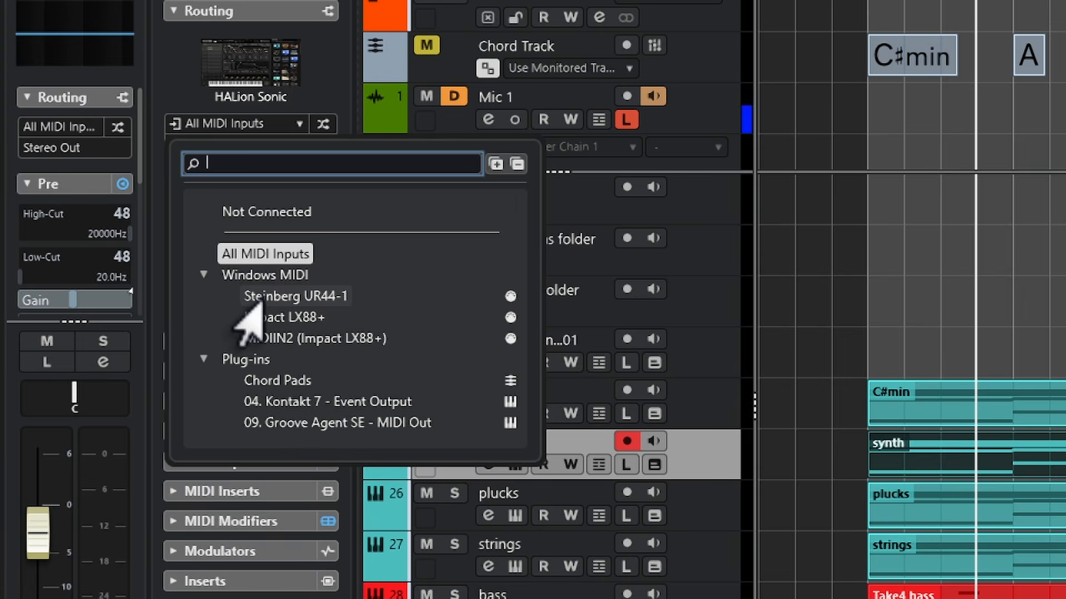
{"action": "left_click", "coordinate": [227, 254]}
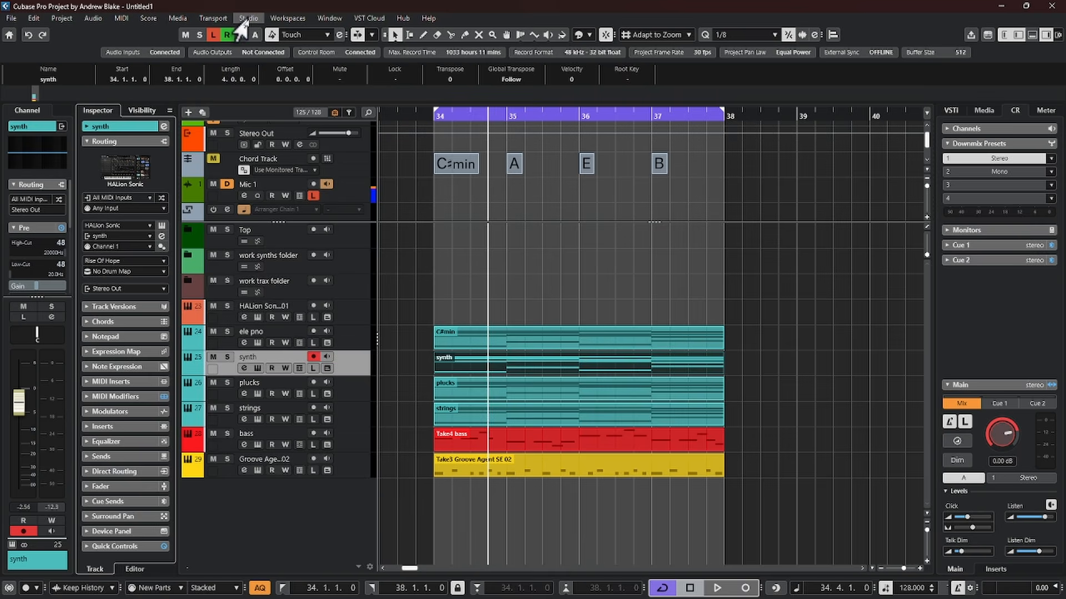
Exclude Impact LX88+, MIDIIN2 (Impact LX88+) and Steinberg UR44-1 from 'All MIDI Inputs' in the MIDI Port Setup
{"action": "left_click", "coordinate": [247, 18]}
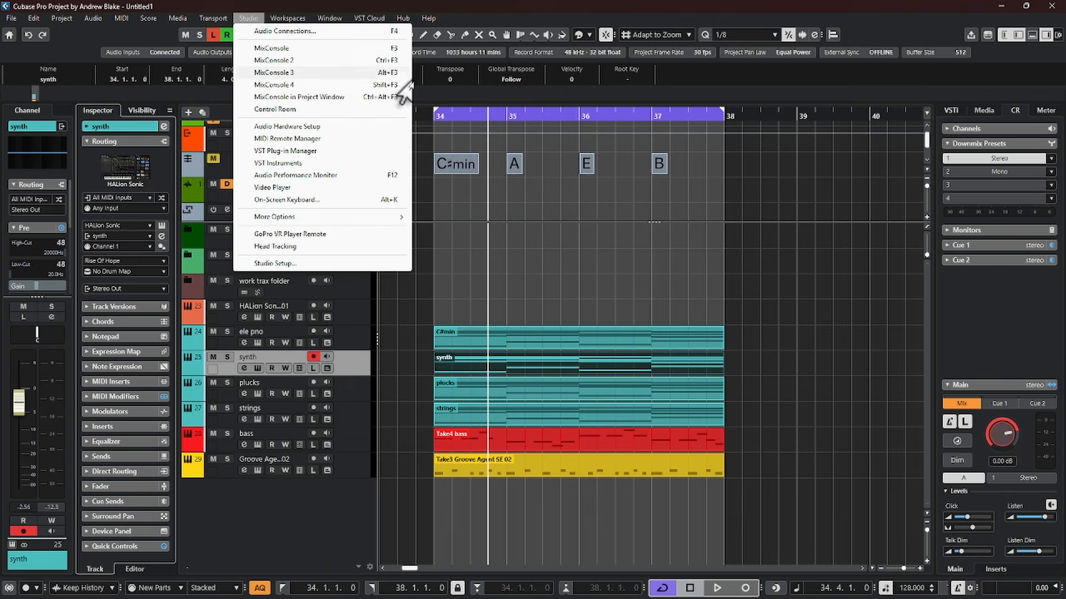
{"action": "left_click", "coordinate": [276, 263]}
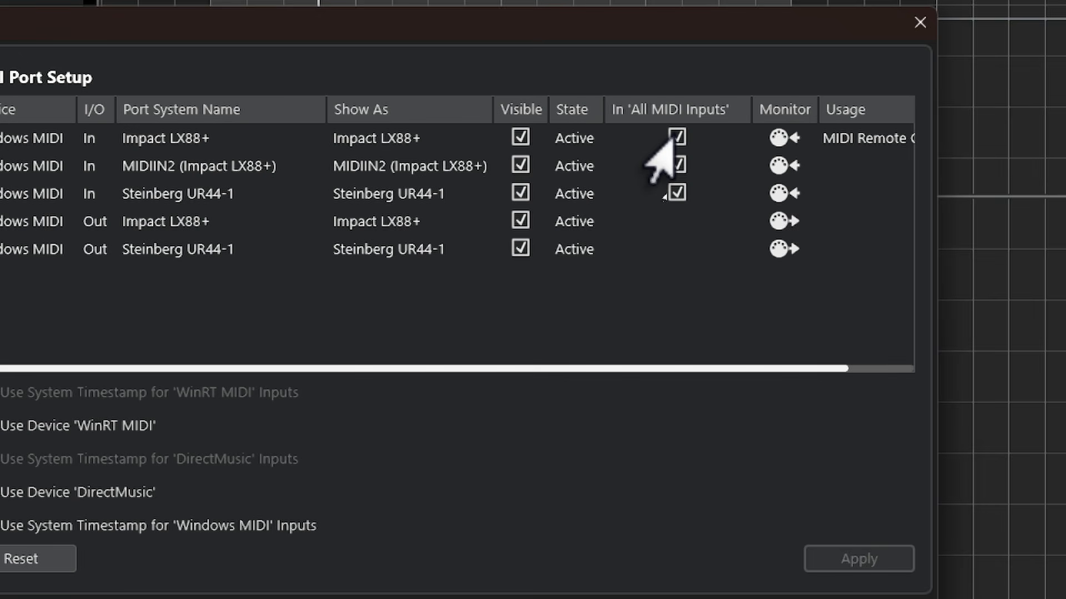
{"action": "left_click", "coordinate": [677, 137]}
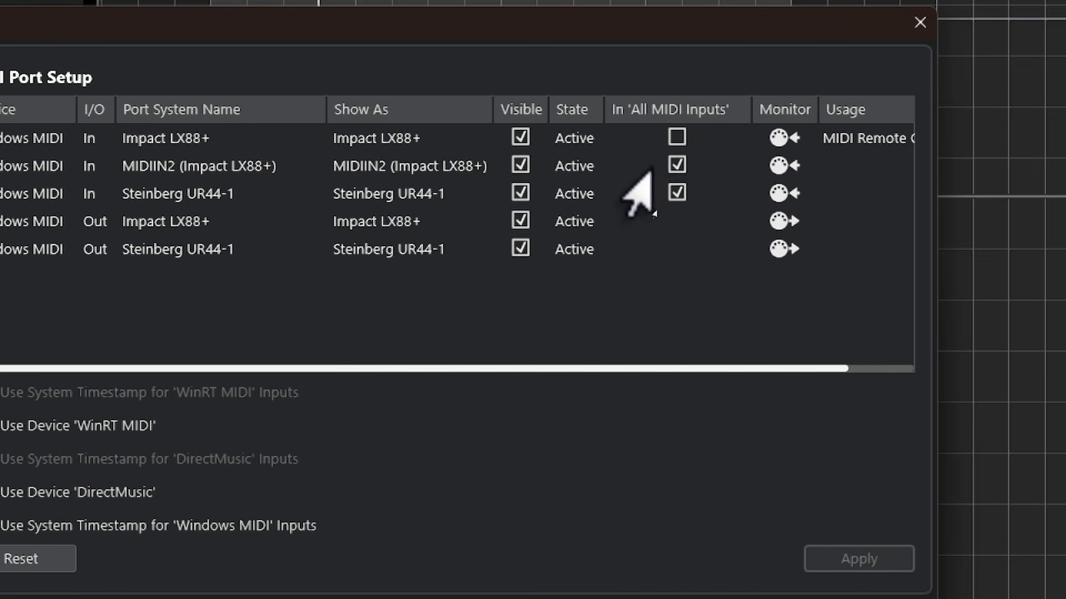
{"action": "left_click", "coordinate": [676, 165]}
{"action": "left_click", "coordinate": [677, 192]}
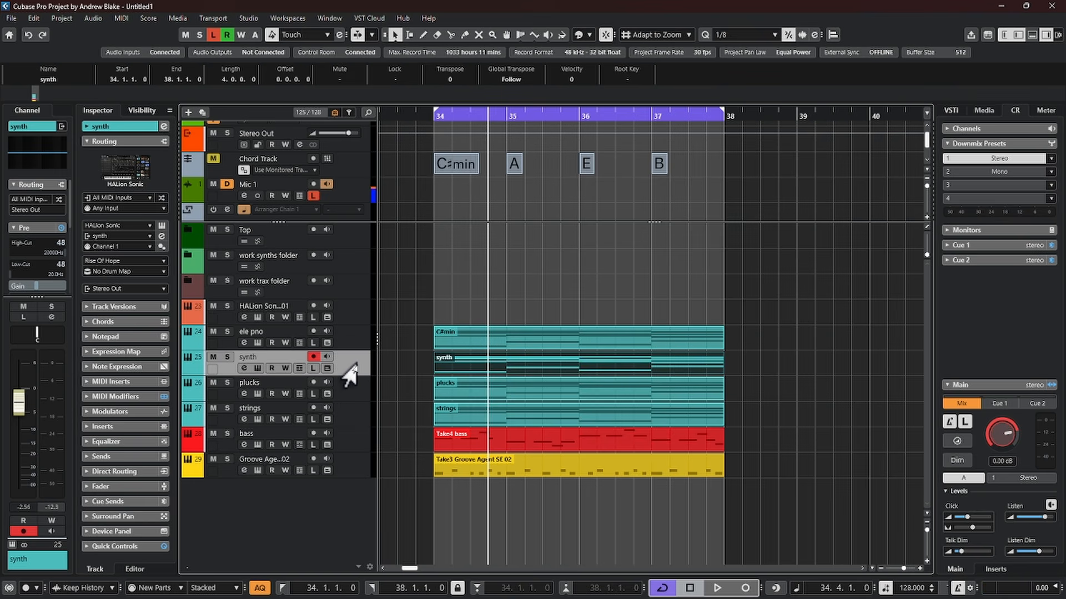
Set the synth track's MIDI input routing to Impact LX88+
{"action": "left_click", "coordinate": [90, 200]}
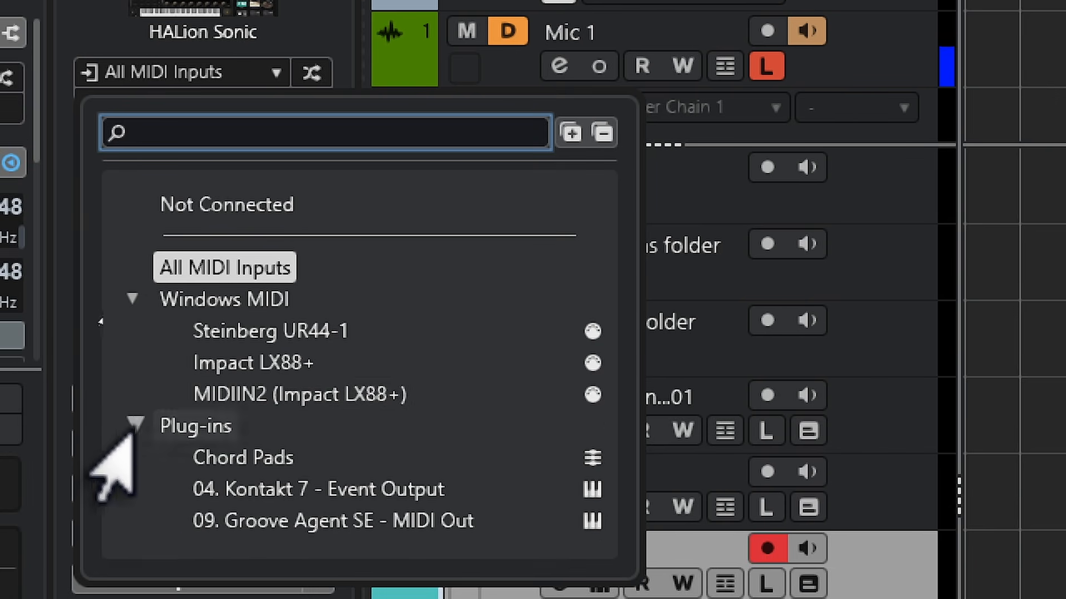
{"action": "left_click", "coordinate": [252, 362]}
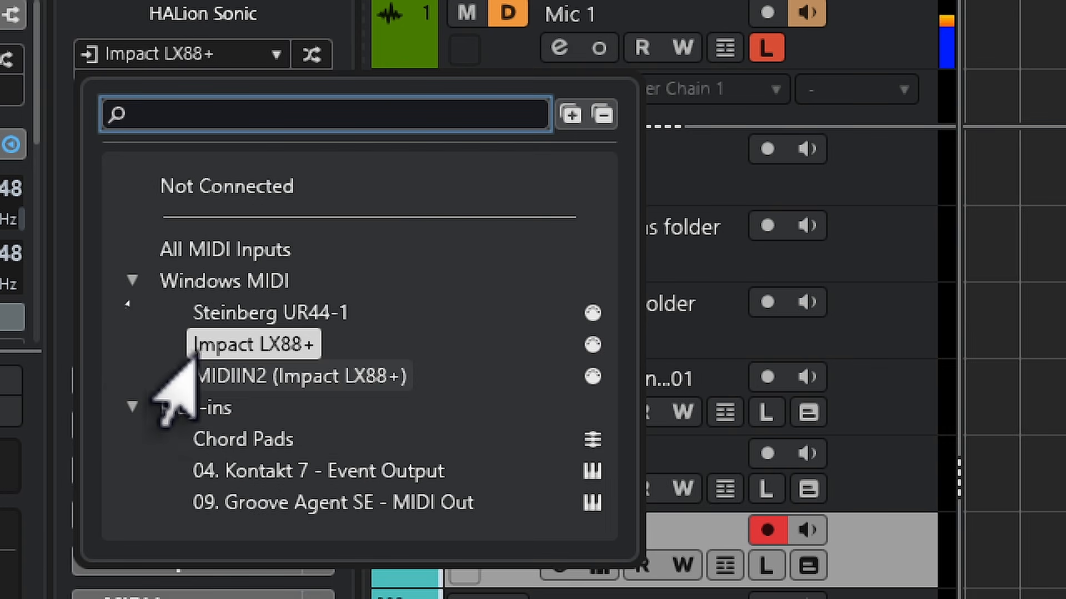
{"action": "double_click", "coordinate": [248, 345]}
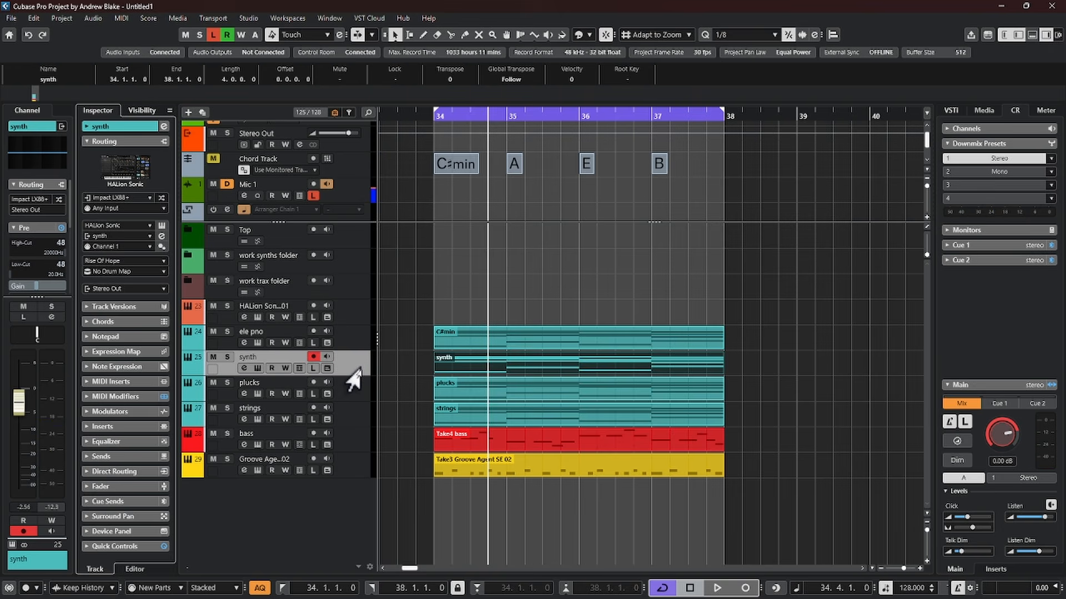
{"action": "left_click", "coordinate": [362, 362]}
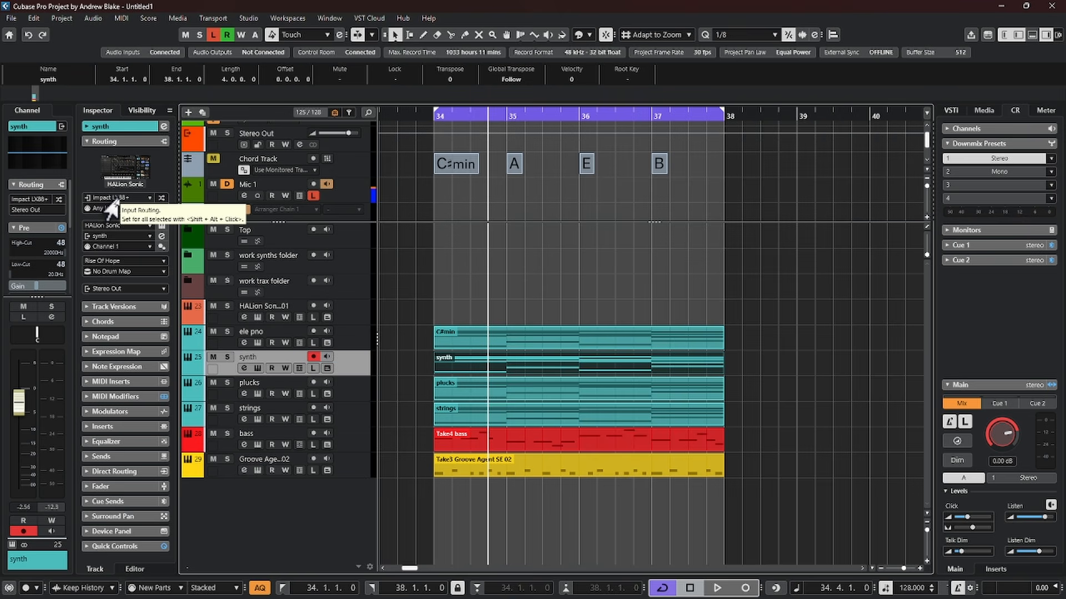
Compare the MIDI input routing of the synth and ele pno tracks, reviewing the ports available to the synth track
{"action": "right_click", "coordinate": [94, 174]}
{"action": "left_click", "coordinate": [65, 162]}
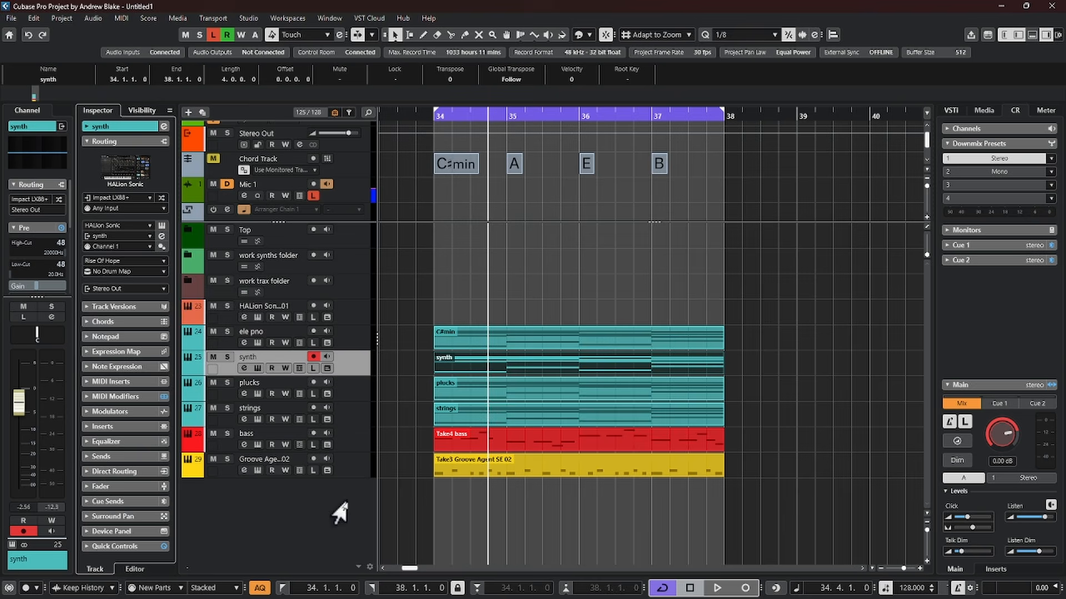
{"action": "left_click", "coordinate": [120, 197]}
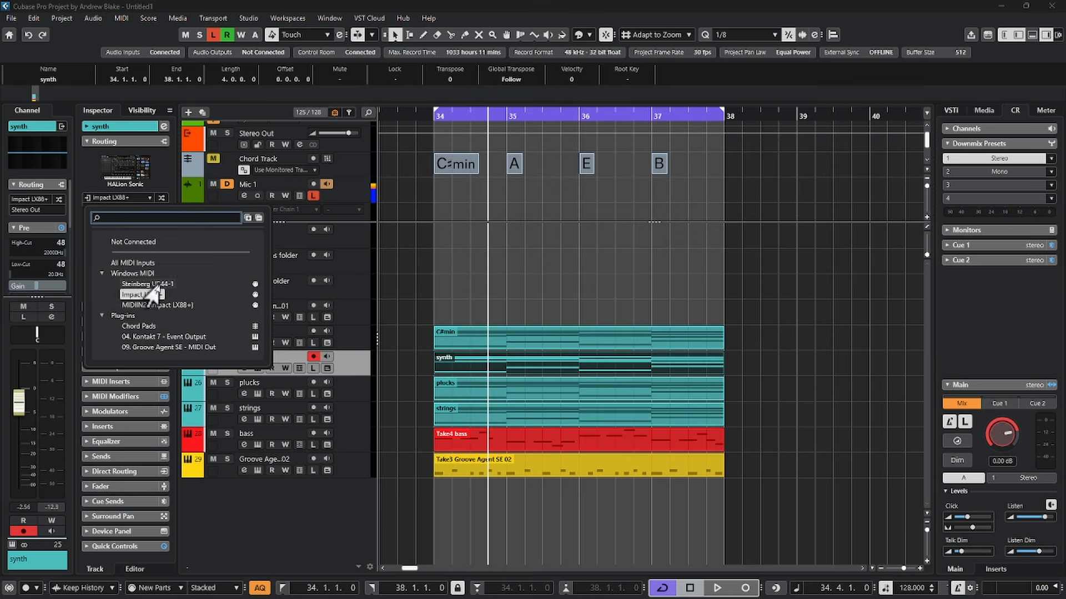
{"action": "left_click", "coordinate": [233, 382]}
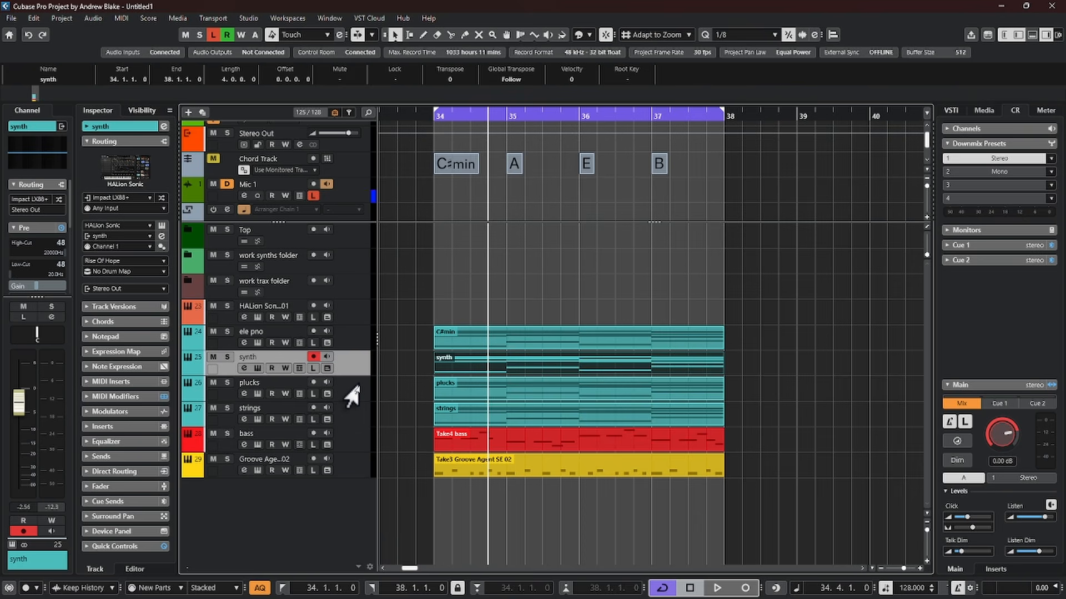
{"action": "left_click", "coordinate": [391, 373]}
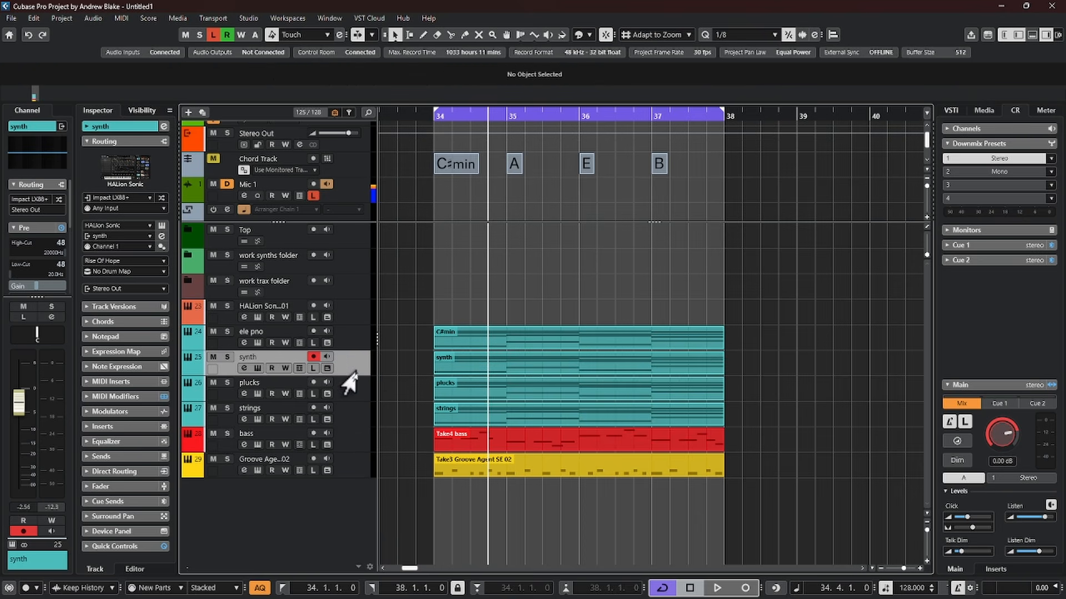
{"action": "left_click", "coordinate": [348, 340]}
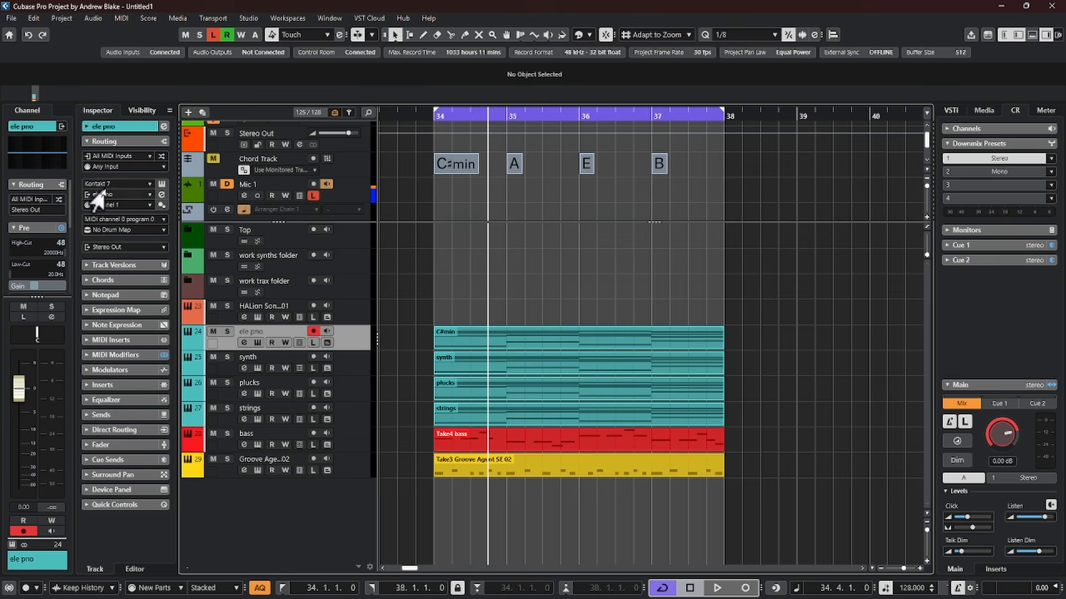
{"action": "left_click", "coordinate": [108, 157]}
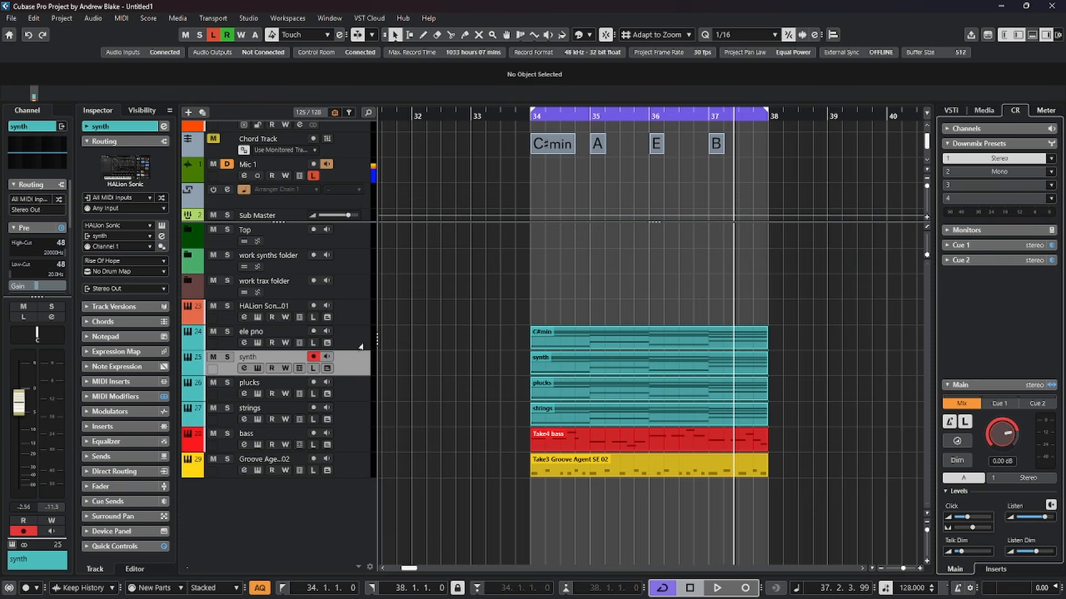
Add a Generic Remote device in Studio Setup
{"action": "left_click", "coordinate": [249, 22]}
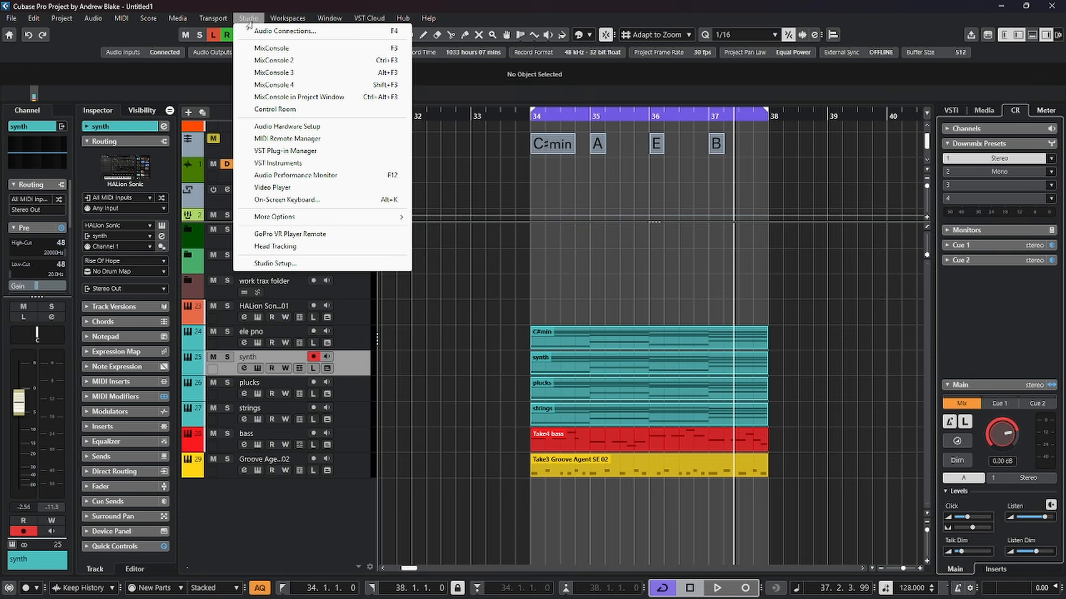
{"action": "left_click", "coordinate": [283, 268]}
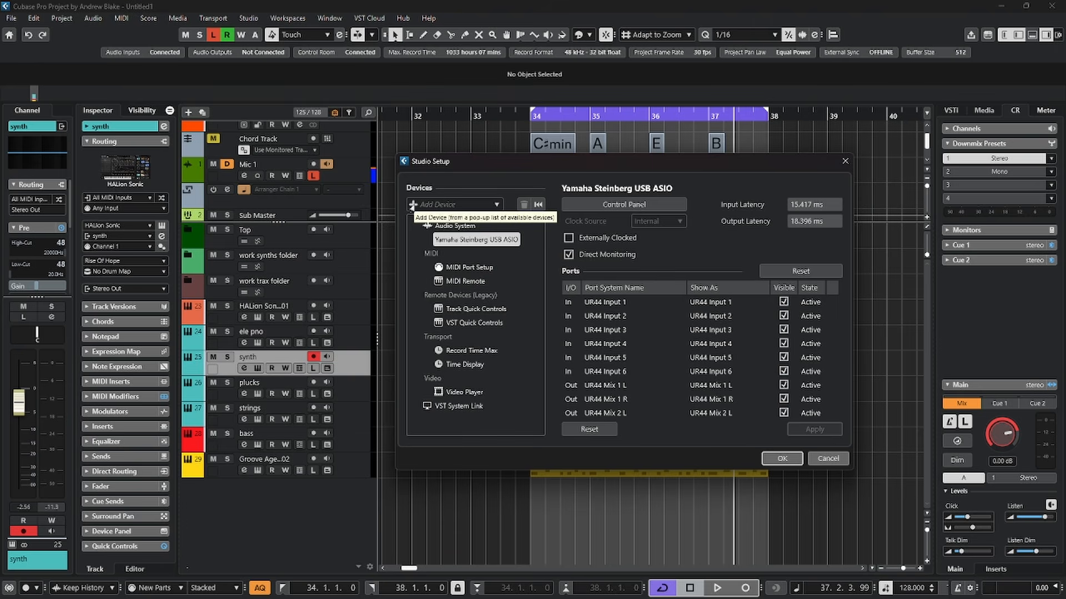
{"action": "left_click", "coordinate": [411, 205]}
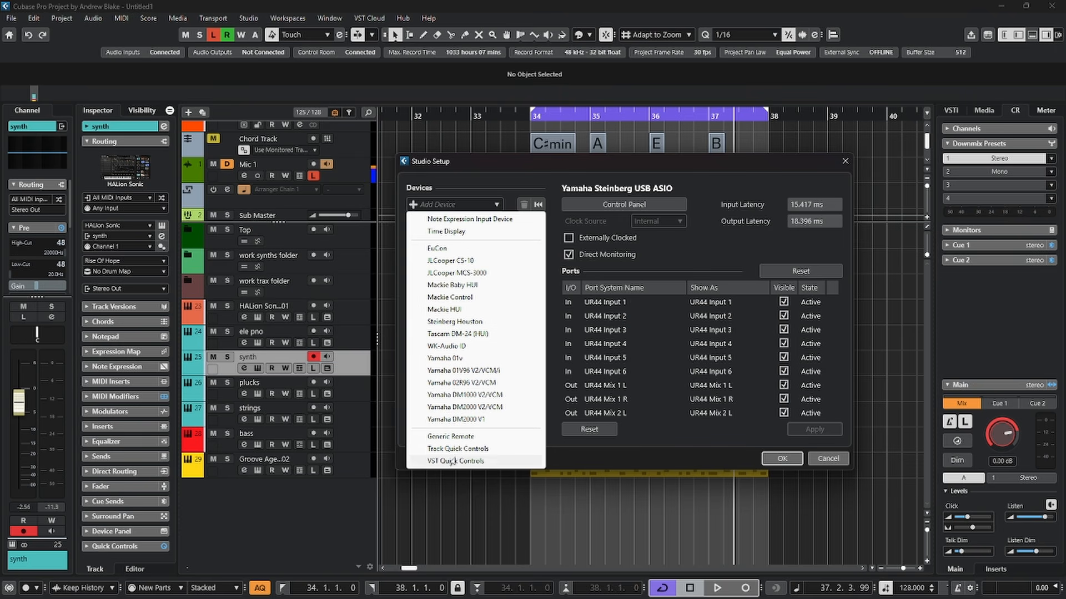
{"action": "left_click", "coordinate": [458, 438]}
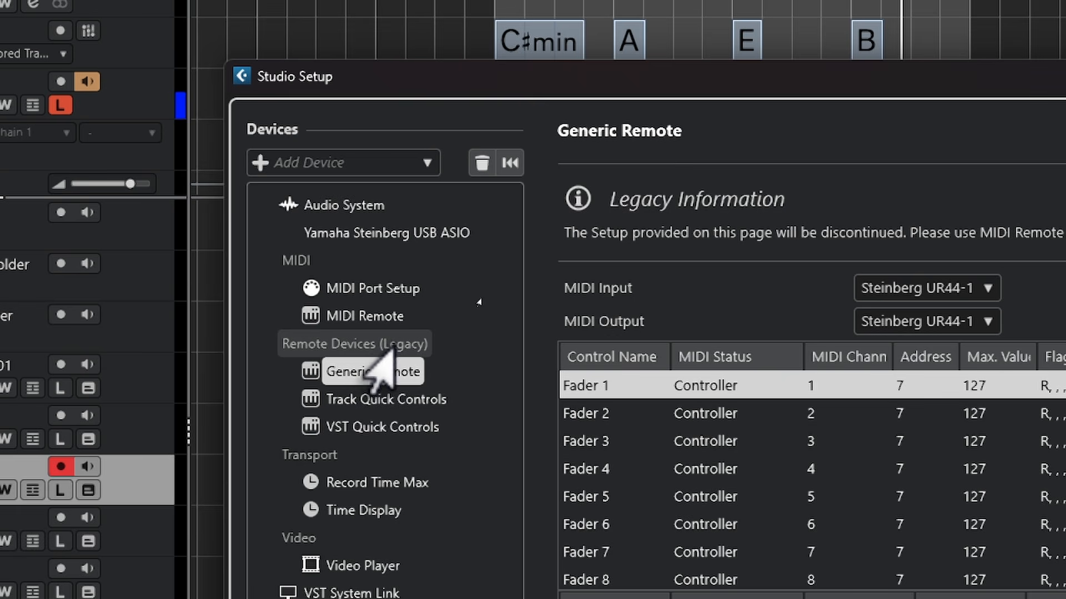
Examine the Track Quick Controls and Generic Remote settings, including the fader assignments, and close Studio Setup
{"action": "left_click", "coordinate": [317, 399]}
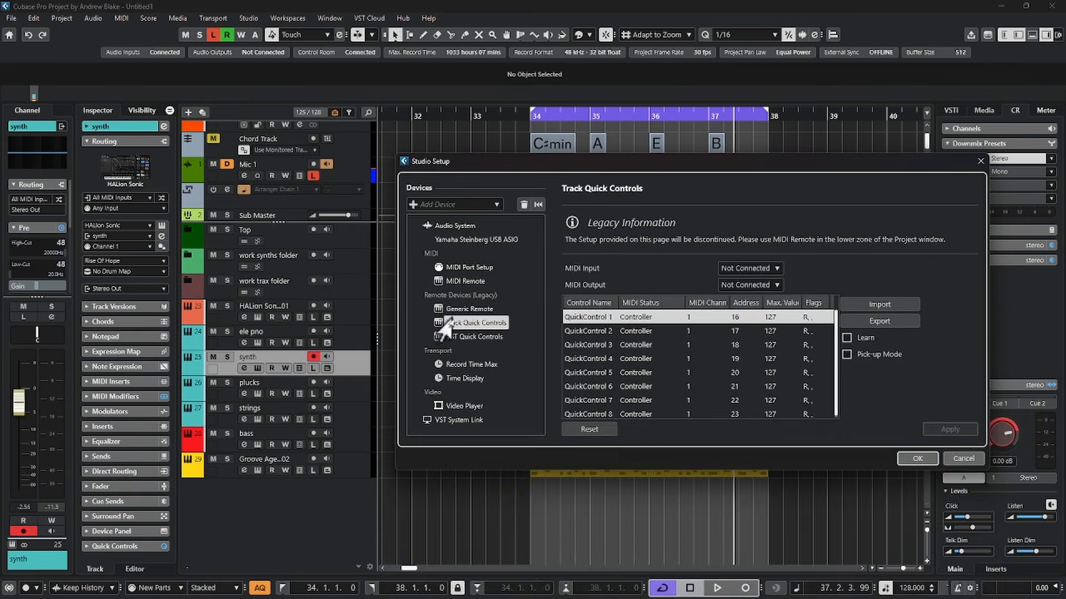
{"action": "left_click", "coordinate": [327, 376]}
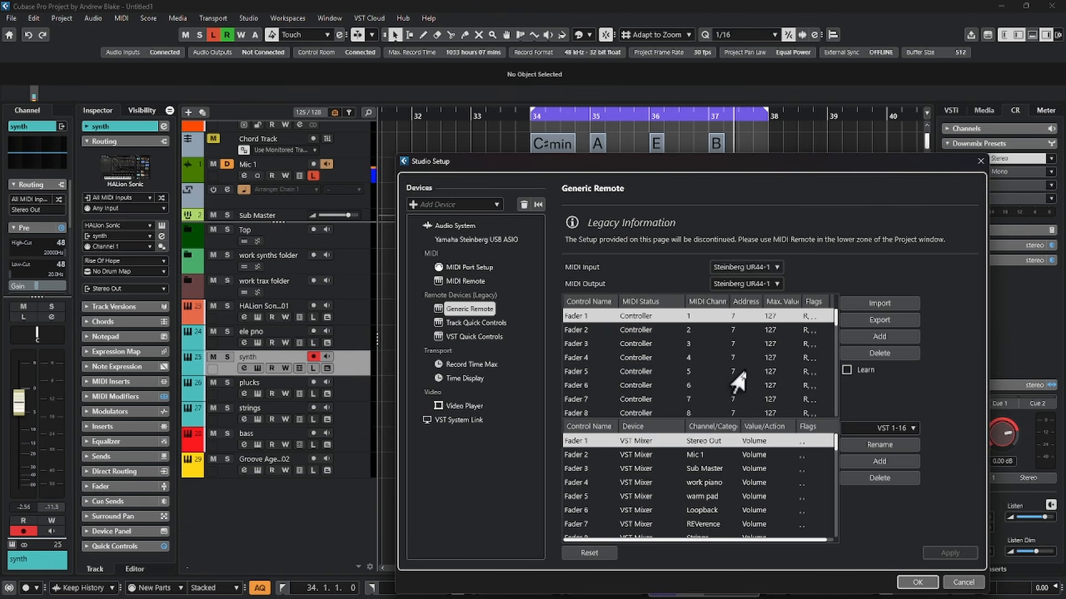
{"action": "left_click", "coordinate": [590, 331]}
{"action": "left_click", "coordinate": [620, 345]}
{"action": "left_click", "coordinate": [621, 348]}
{"action": "left_click", "coordinate": [573, 372]}
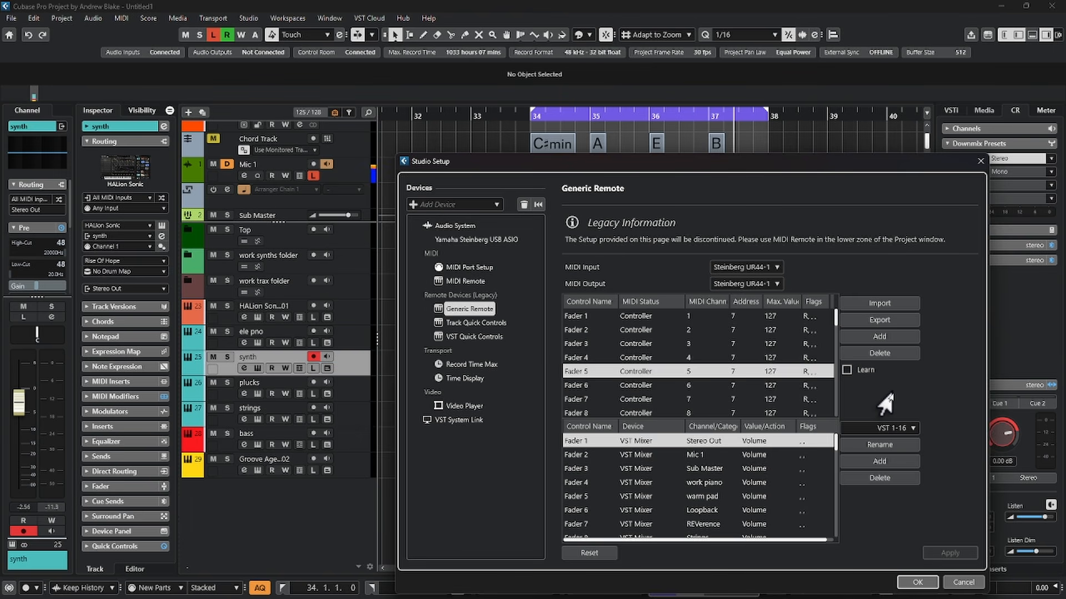
{"action": "left_click", "coordinate": [980, 161]}
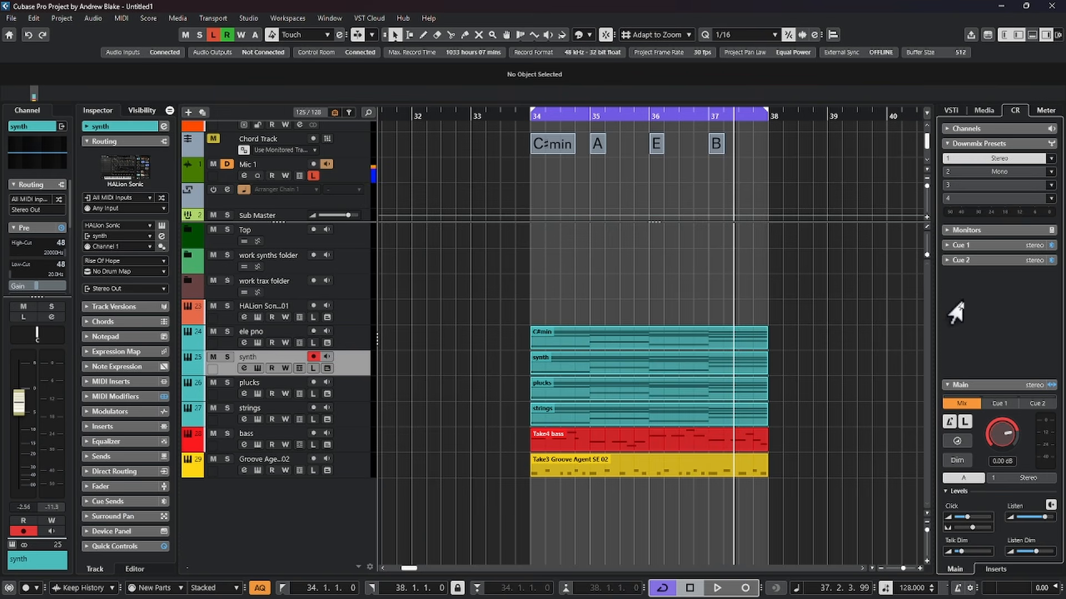
Show the MIDI Remote in the lower zone of the project window
{"action": "left_click", "coordinate": [1032, 35]}
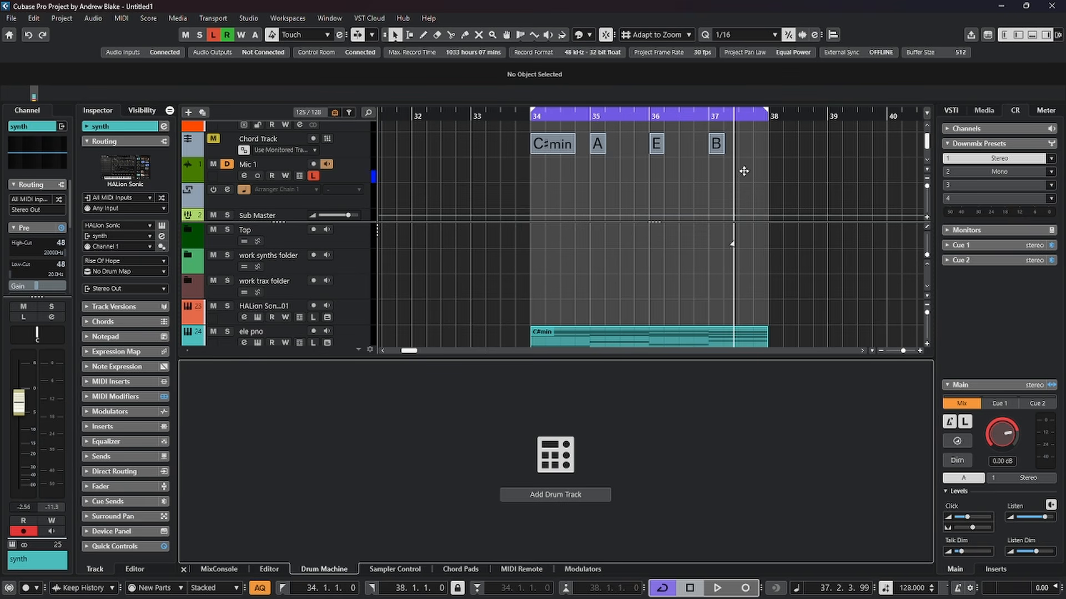
{"action": "left_click", "coordinate": [518, 570]}
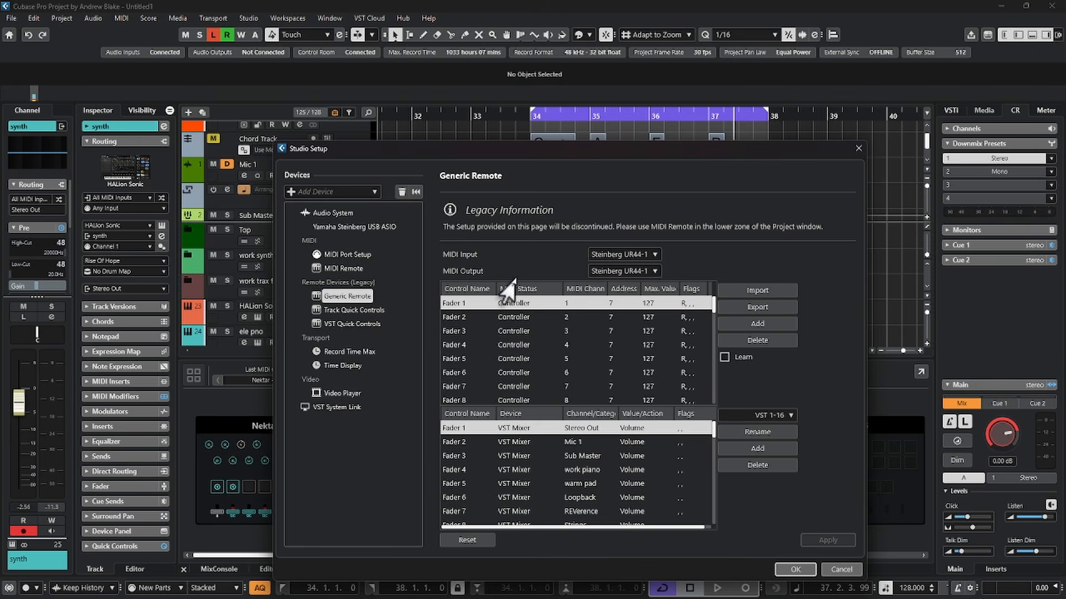
Set the Generic Remote's MIDI output to Not Connected and its MIDI input to All MIDI Inputs
{"action": "left_click", "coordinate": [621, 254]}
{"action": "left_click", "coordinate": [602, 268]}
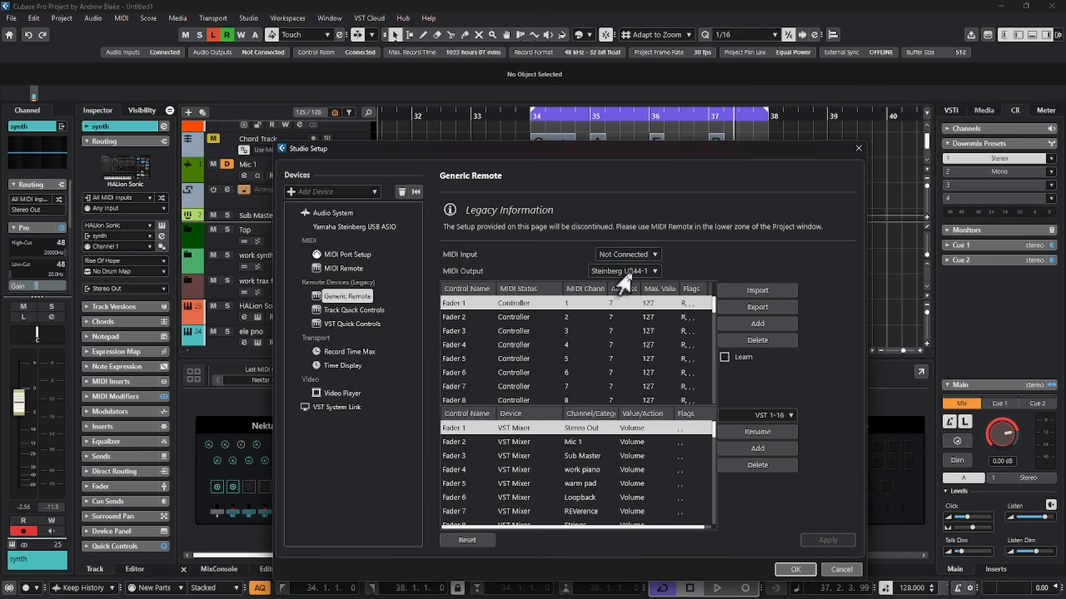
{"action": "left_click", "coordinate": [616, 272]}
{"action": "left_click", "coordinate": [610, 284]}
{"action": "left_click", "coordinate": [624, 254]}
{"action": "left_click", "coordinate": [611, 282]}
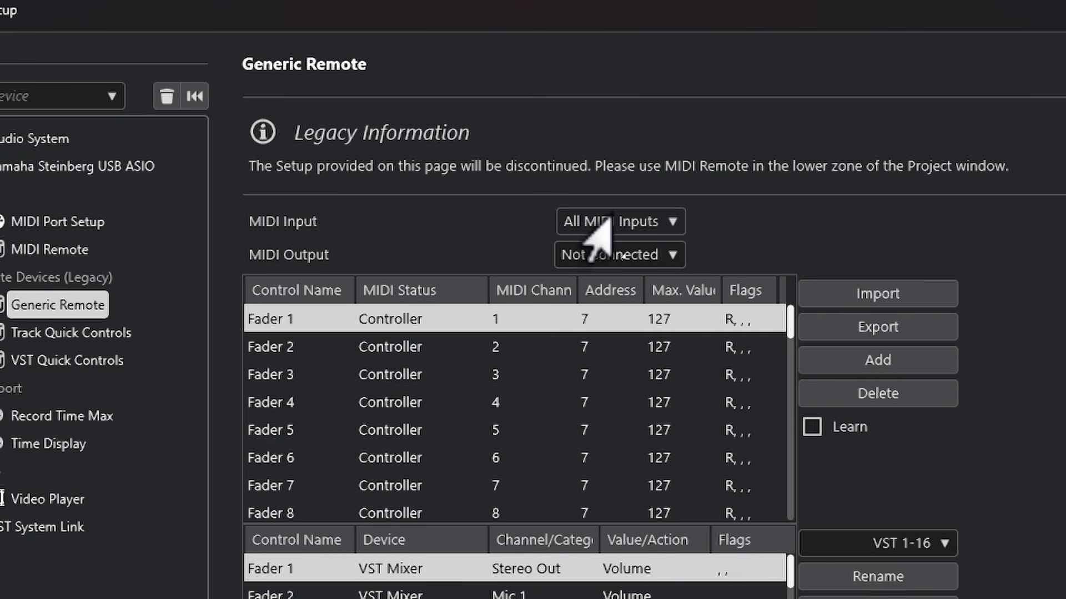
Set the Generic Remote's MIDI input to Not Connected and remove the device from Studio Setup
{"action": "left_click", "coordinate": [644, 221]}
{"action": "left_click", "coordinate": [638, 245]}
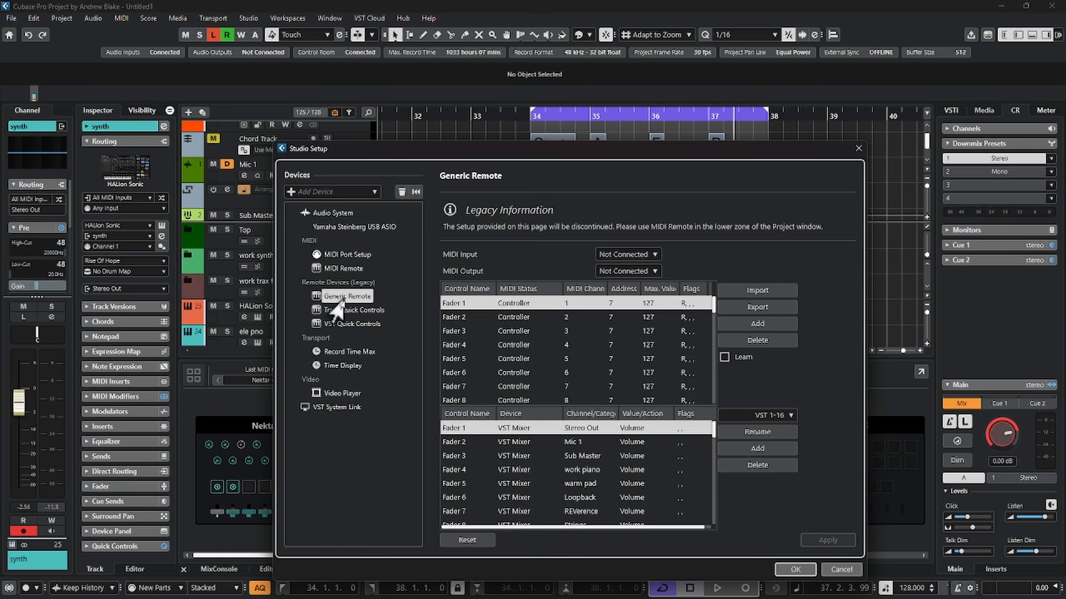
{"action": "left_click", "coordinate": [401, 198]}
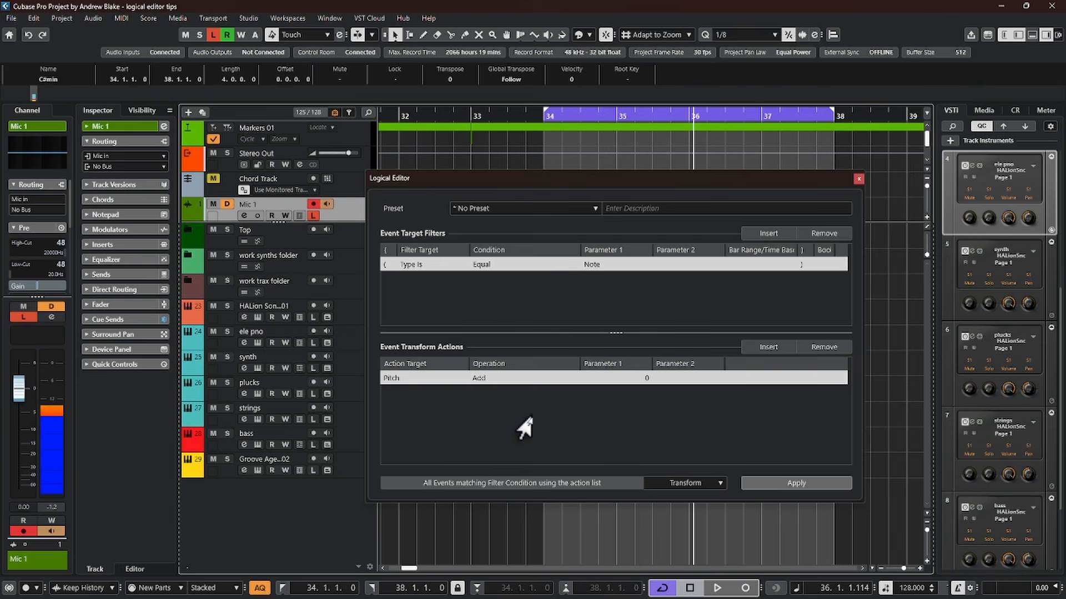
{"action": "left_click_drag", "start_coordinate": [463, 179], "coordinate": [410, 197]}
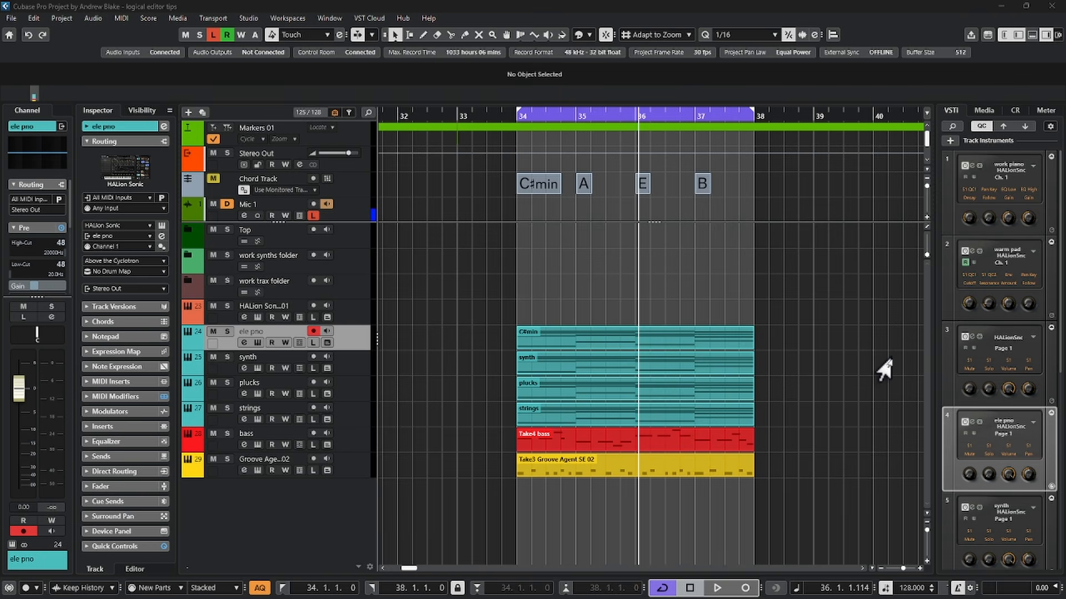
Select the C#min part on the ele pno track and open the Logical Editor setup, moving its window clear of the track list
{"action": "left_click", "coordinate": [586, 345]}
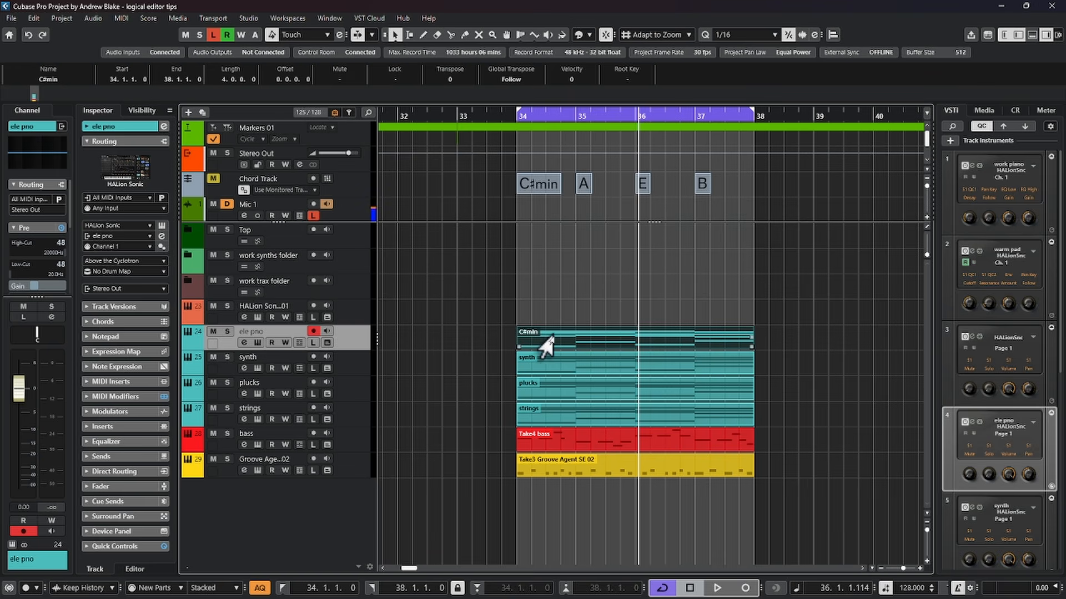
{"action": "left_click", "coordinate": [120, 18]}
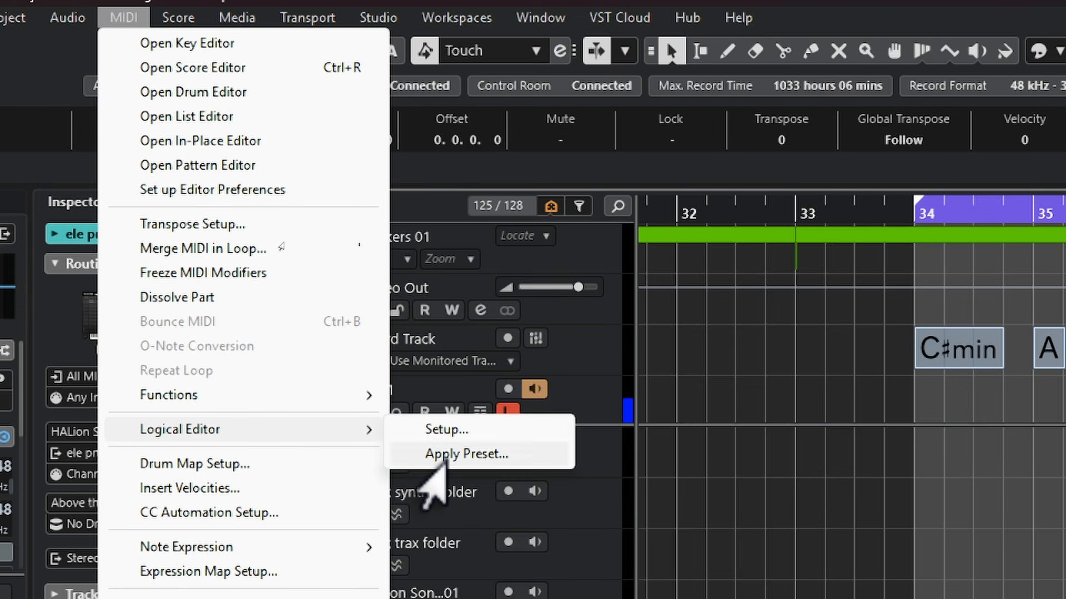
{"action": "left_click", "coordinate": [436, 432]}
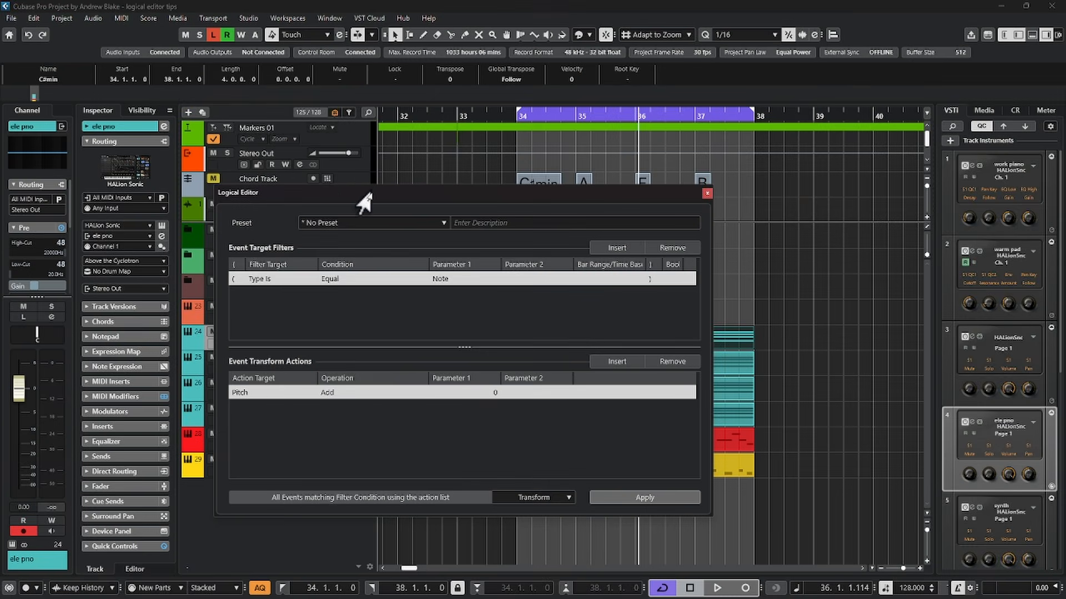
{"action": "left_click_drag", "start_coordinate": [348, 194], "coordinate": [540, 166]}
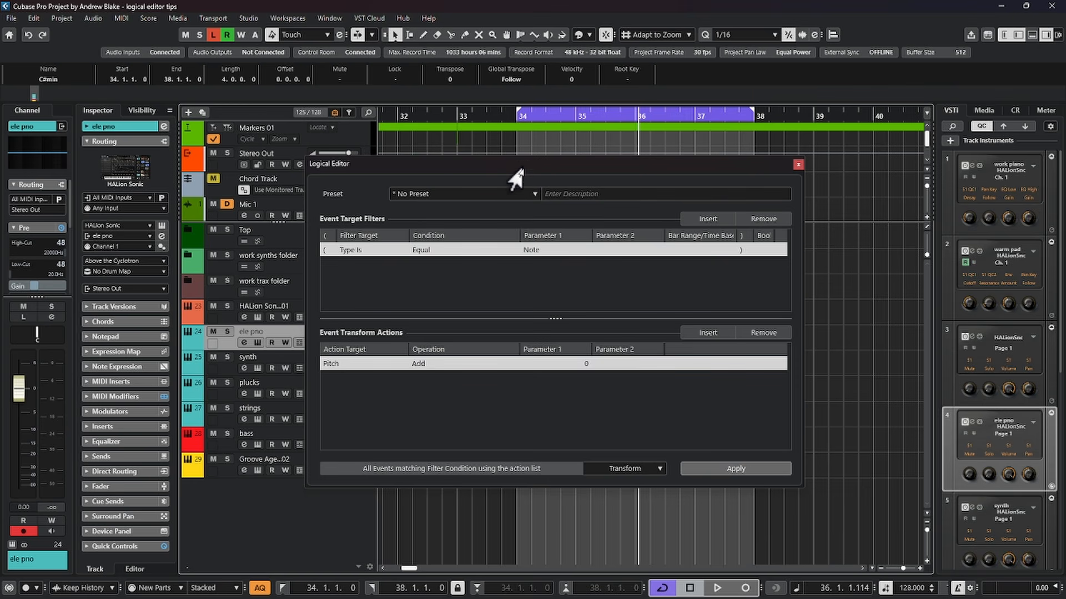
Expand the Logical Editor's preset list and load the preset Delete All Data in Selected Cycle Markers
{"action": "left_click", "coordinate": [469, 195]}
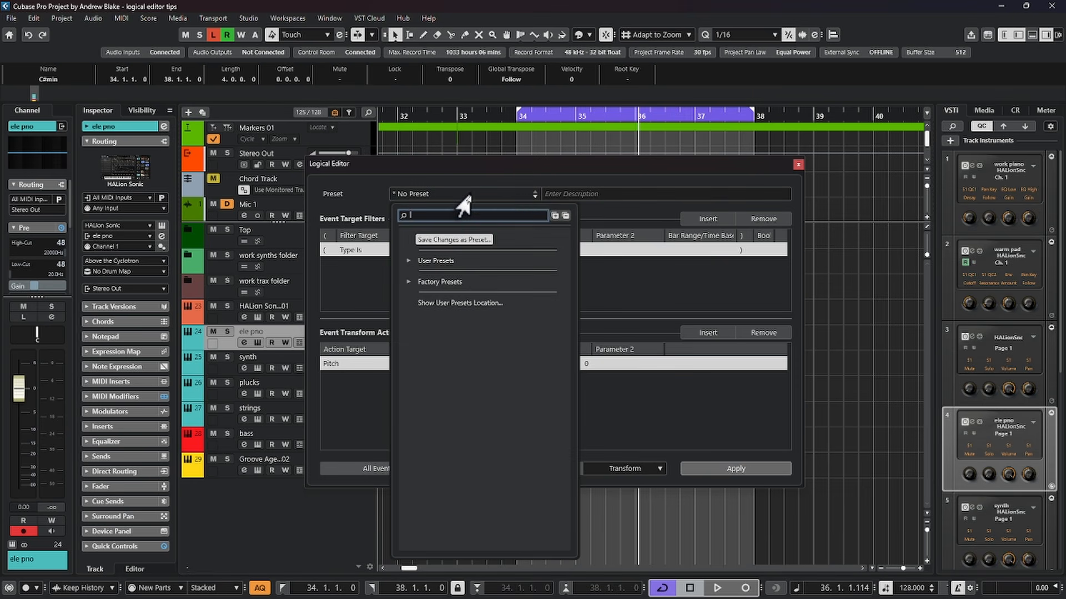
{"action": "left_click", "coordinate": [554, 215]}
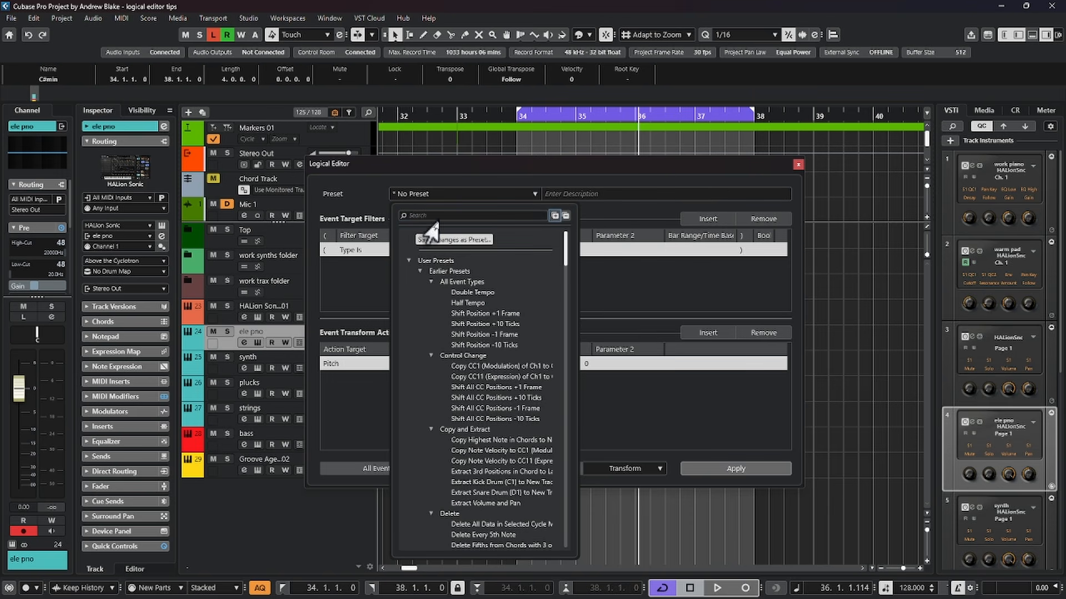
{"action": "left_click", "coordinate": [439, 215]}
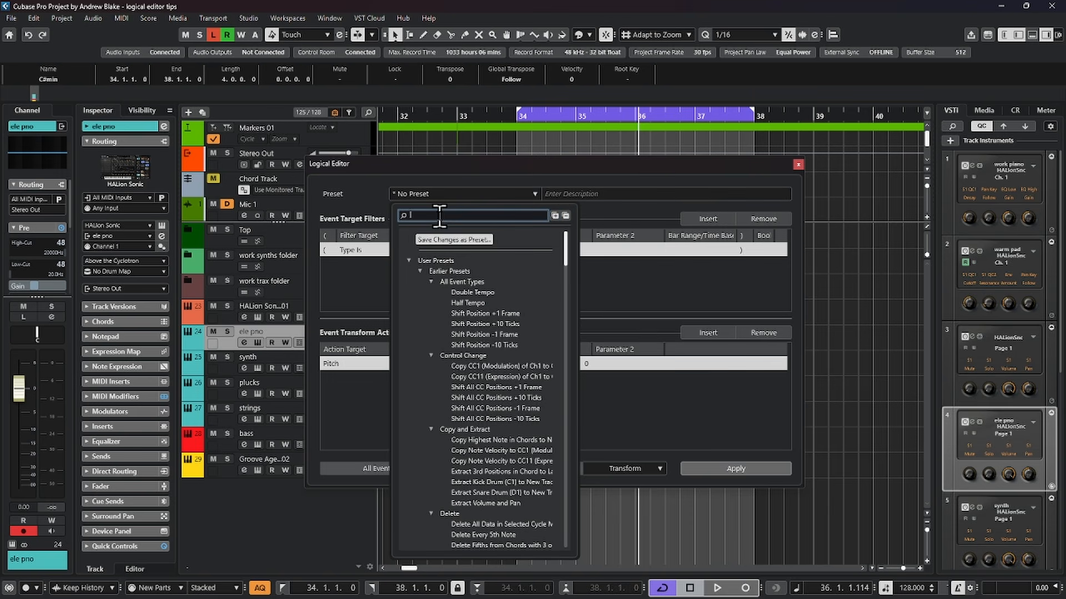
{"action": "scroll", "coordinate": [455, 444], "scroll_direction": "down", "scroll_amount": 20}
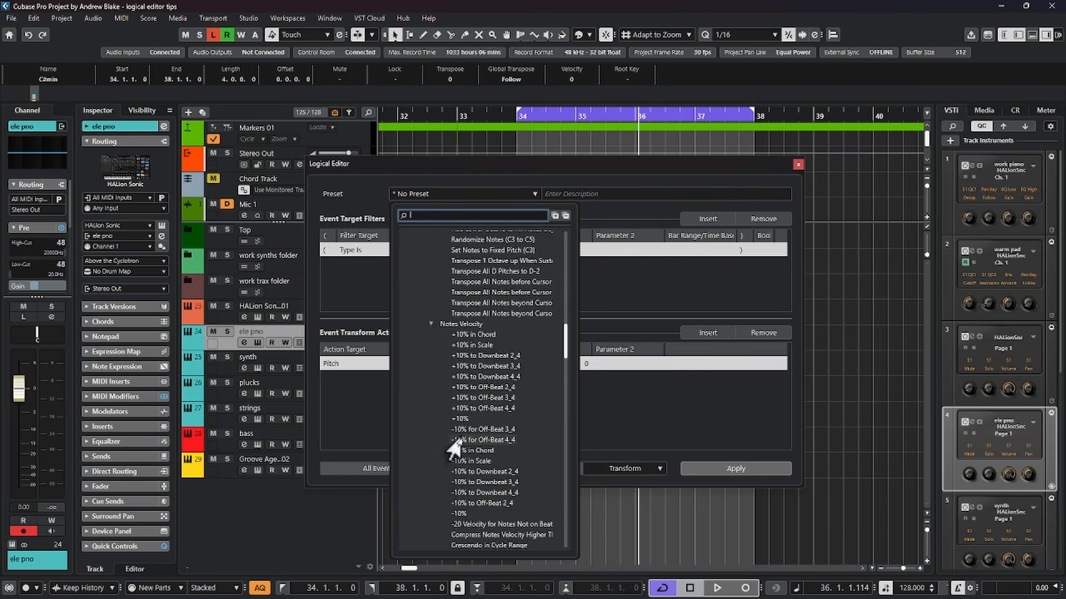
{"action": "scroll", "coordinate": [454, 448], "scroll_direction": "down", "scroll_amount": 10}
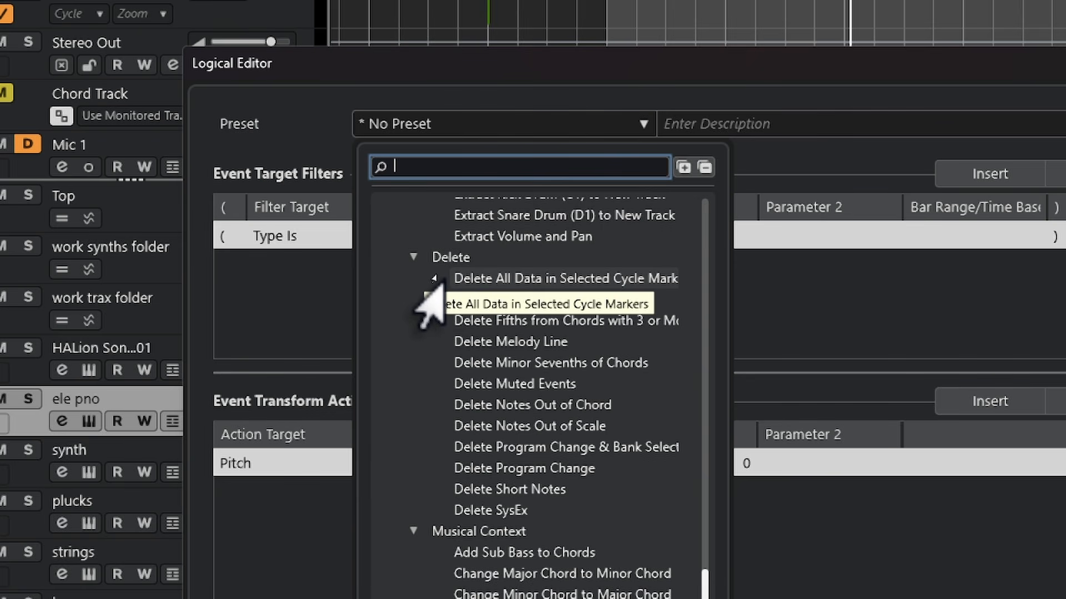
{"action": "left_click", "coordinate": [466, 283]}
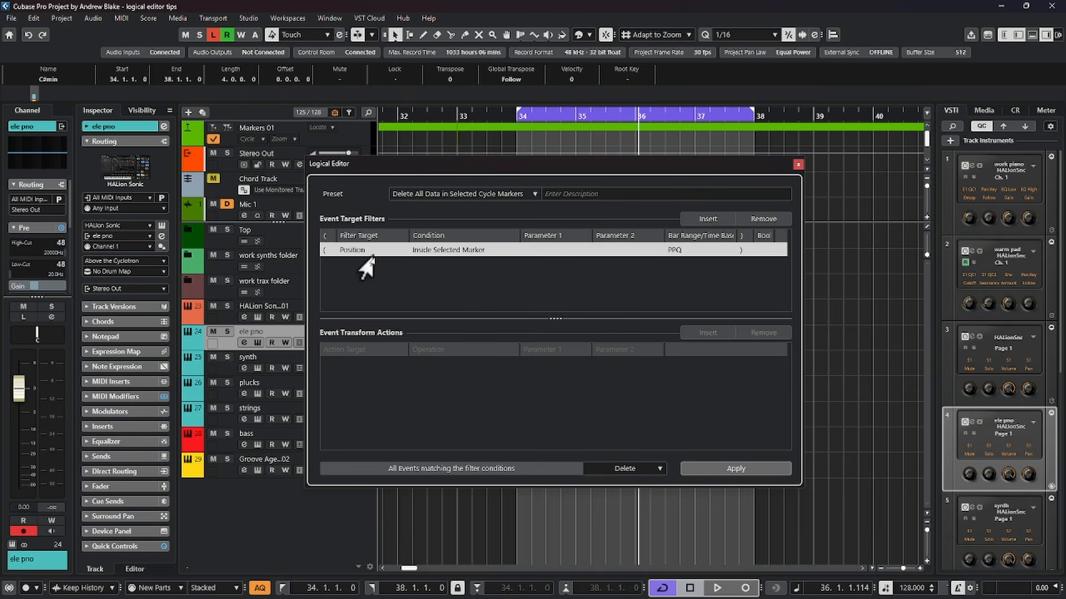
Review the available filter targets, conditions and the function of the loaded preset without changing them
{"action": "left_click", "coordinate": [341, 250]}
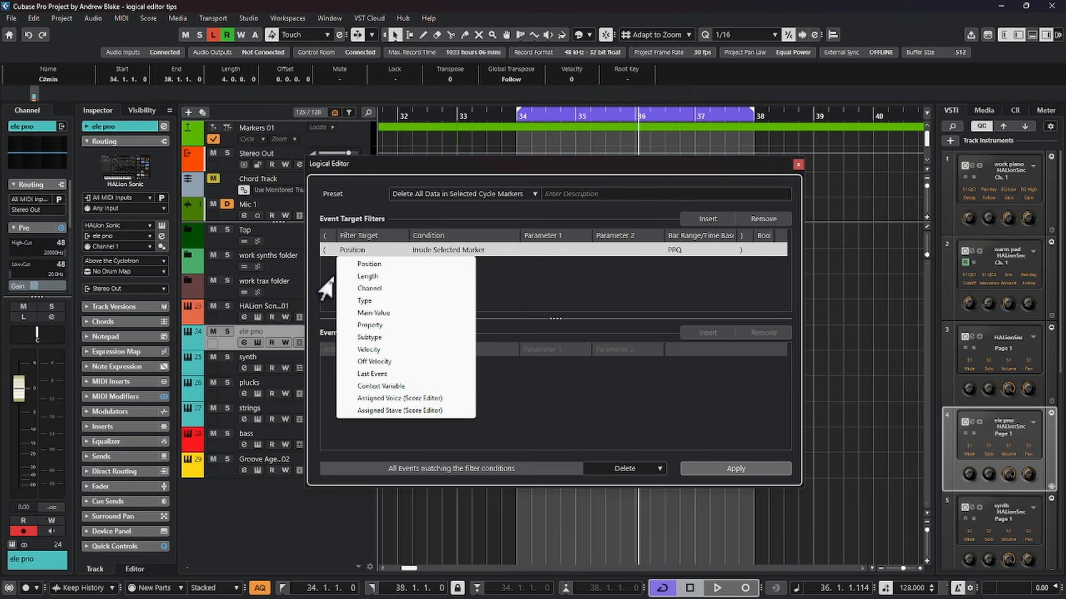
{"action": "left_click", "coordinate": [331, 275]}
{"action": "left_click", "coordinate": [444, 250]}
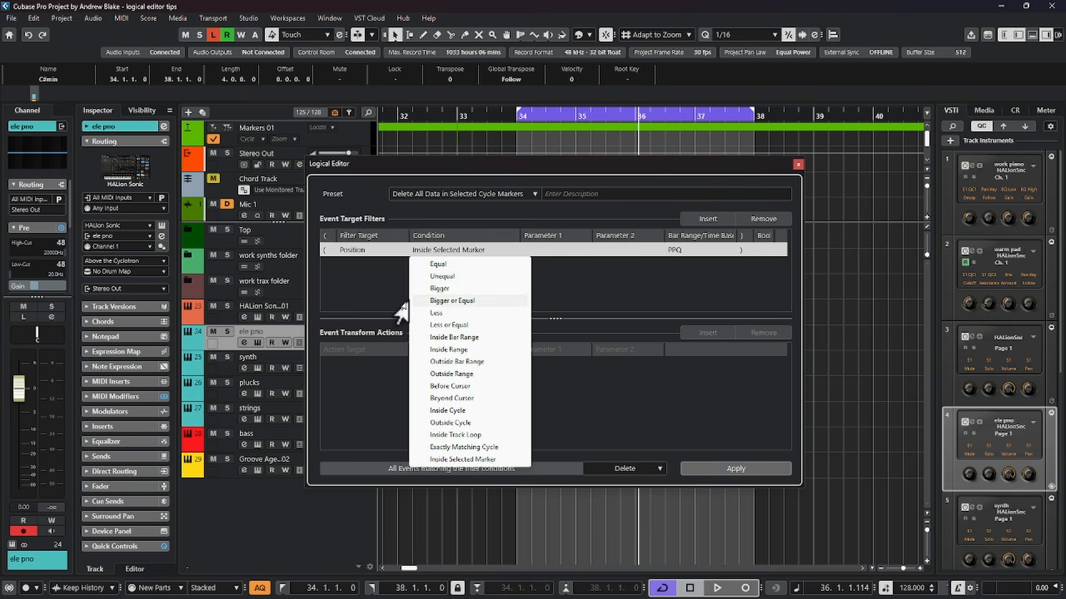
{"action": "left_click", "coordinate": [380, 335]}
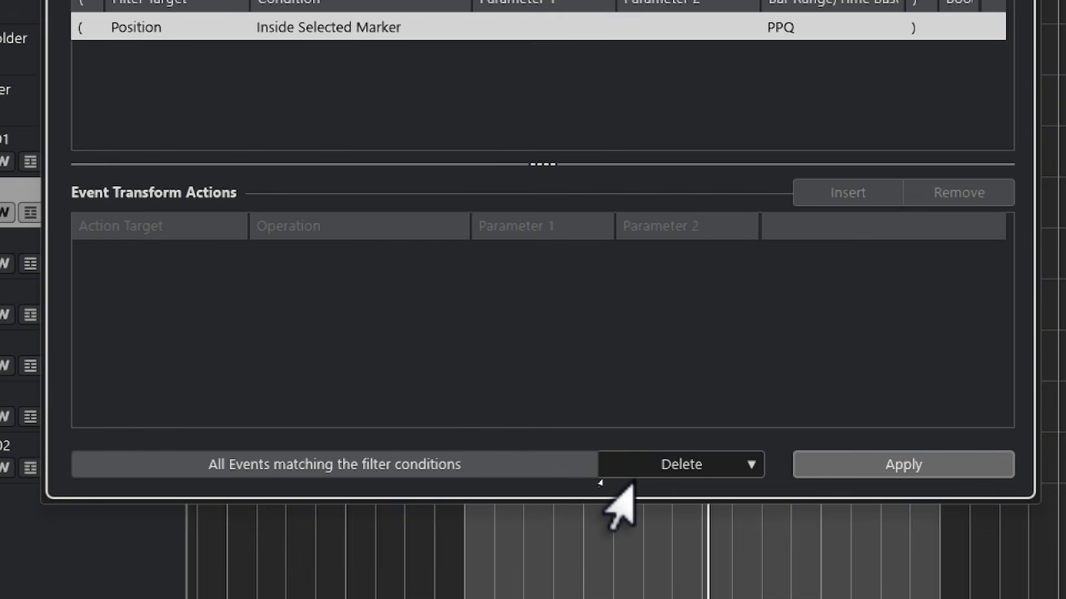
{"action": "left_click", "coordinate": [597, 470]}
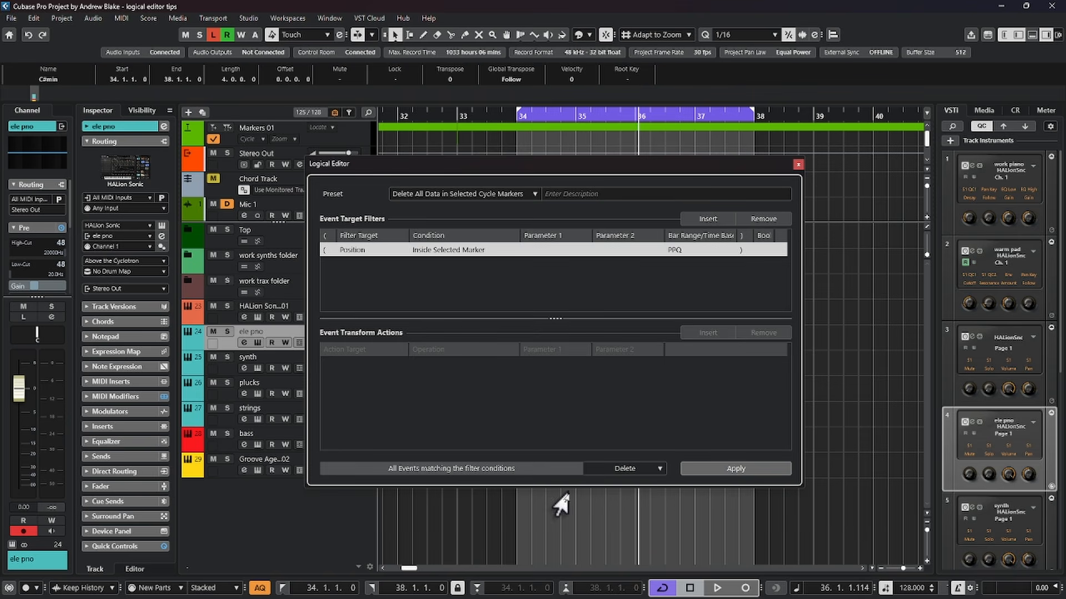
Make the Logical Editor window taller and enlarge its Event Target Filters area
{"action": "left_click_drag", "start_coordinate": [570, 489], "coordinate": [562, 531]}
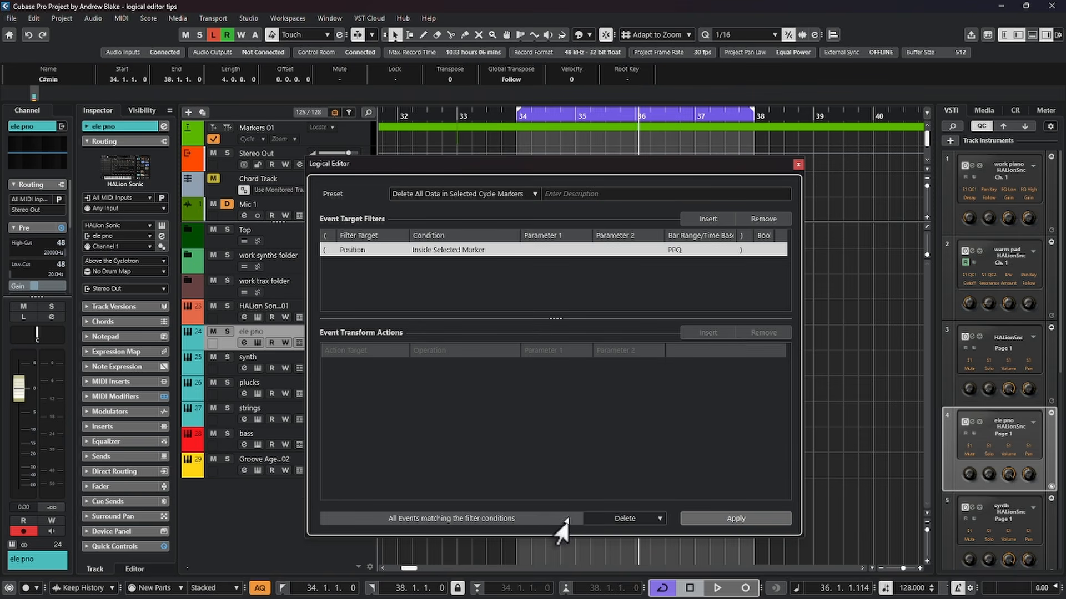
{"action": "left_click_drag", "start_coordinate": [512, 156], "coordinate": [509, 94]}
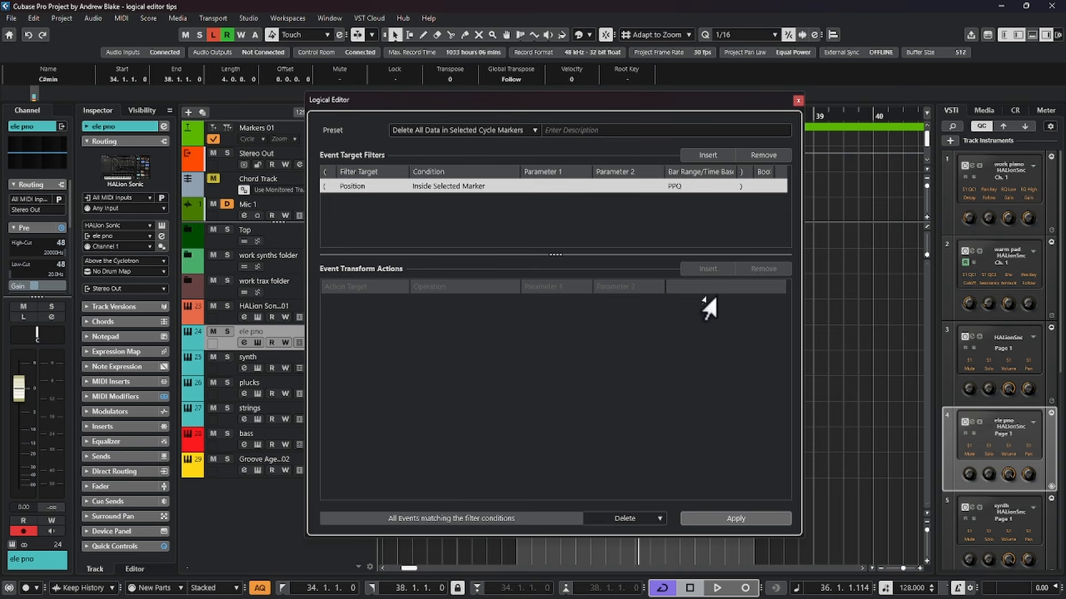
{"action": "left_click_drag", "start_coordinate": [557, 259], "coordinate": [599, 361]}
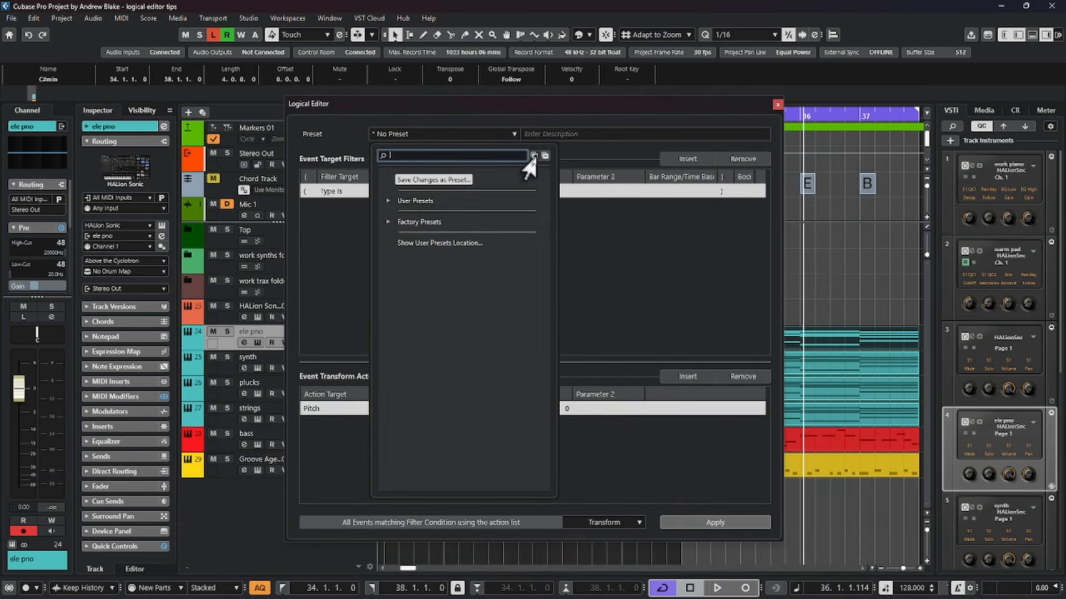
Browse the expanded Logical Editor presets, including the Delete and Note Expression groups, and close the list
{"action": "left_click", "coordinate": [533, 156]}
{"action": "scroll", "coordinate": [536, 211], "scroll_direction": "down", "scroll_amount": 10}
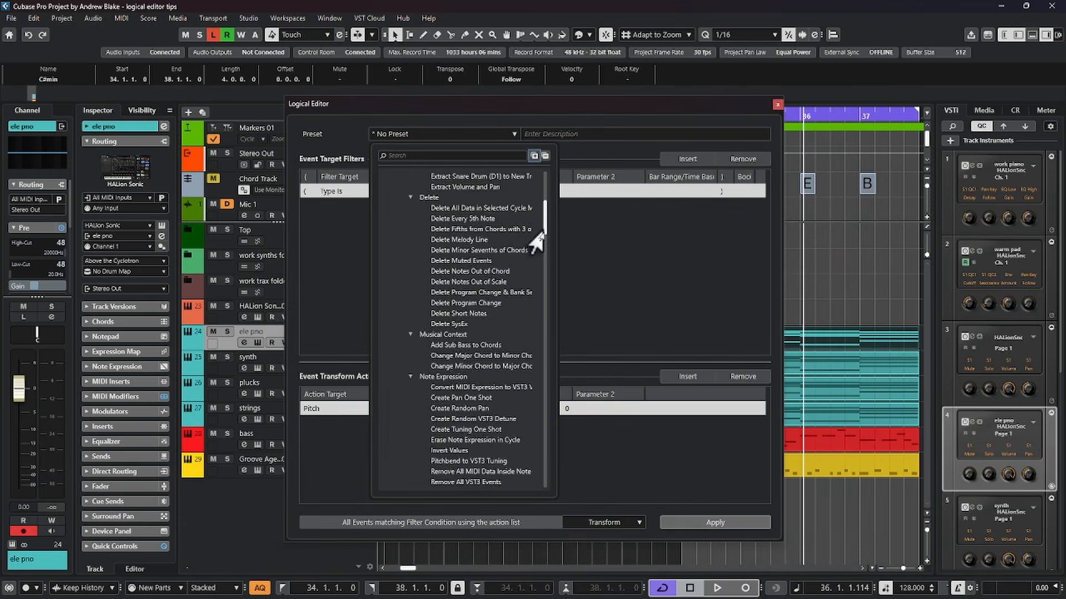
{"action": "left_click_drag", "start_coordinate": [543, 234], "coordinate": [544, 201]}
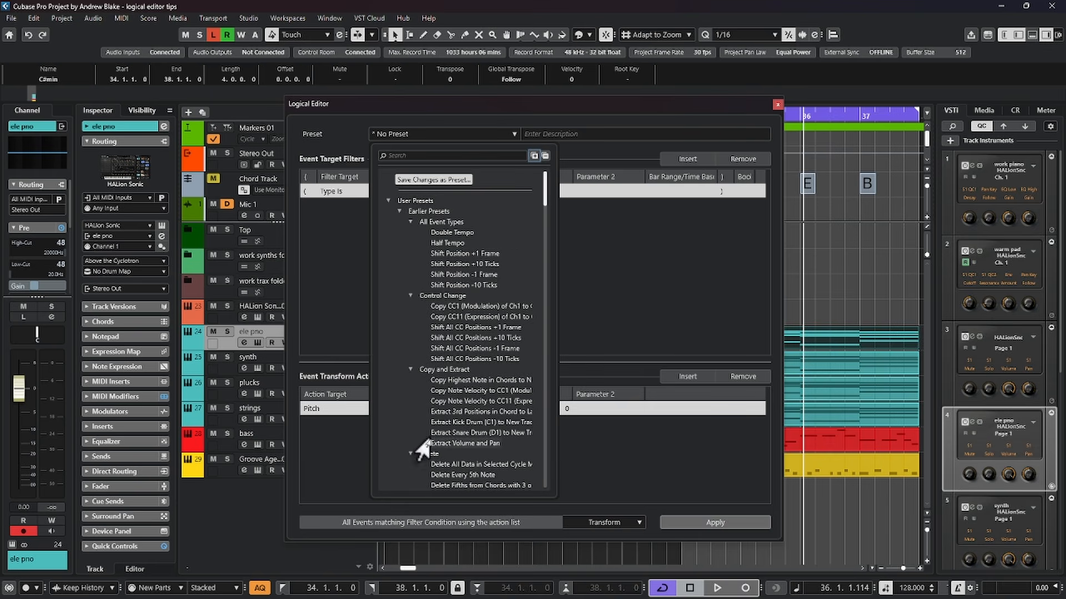
{"action": "key", "text": "Escape"}
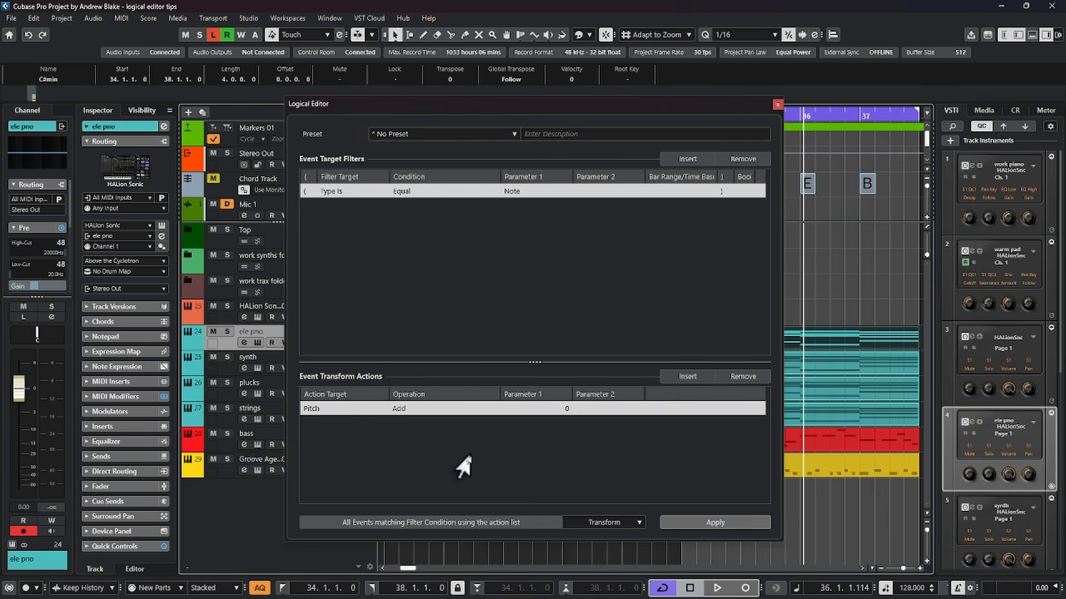